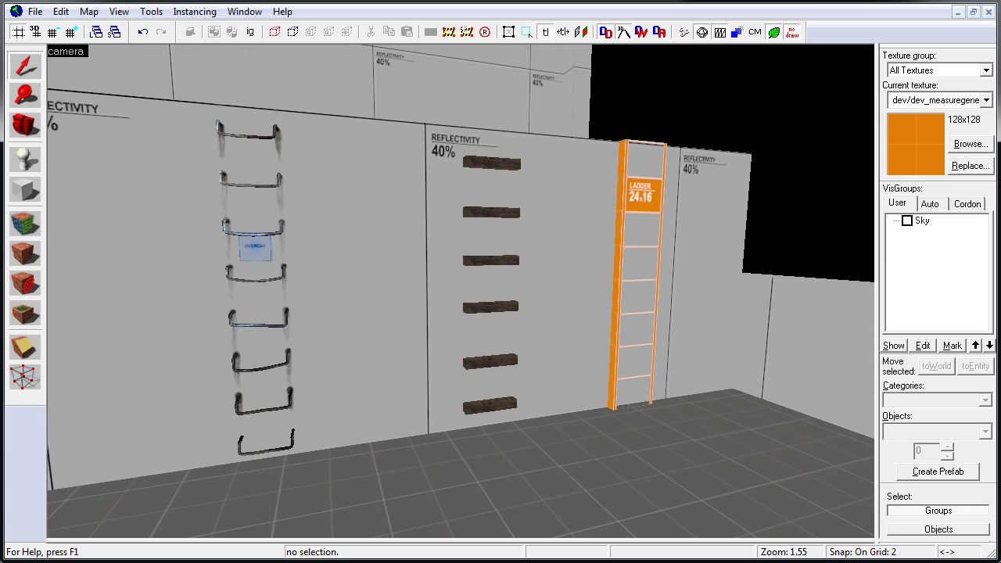
- Examine the three sample ladders on the wall and the invisible ladder brushes that cover them
left_click(247, 185)
left_click(489, 162)
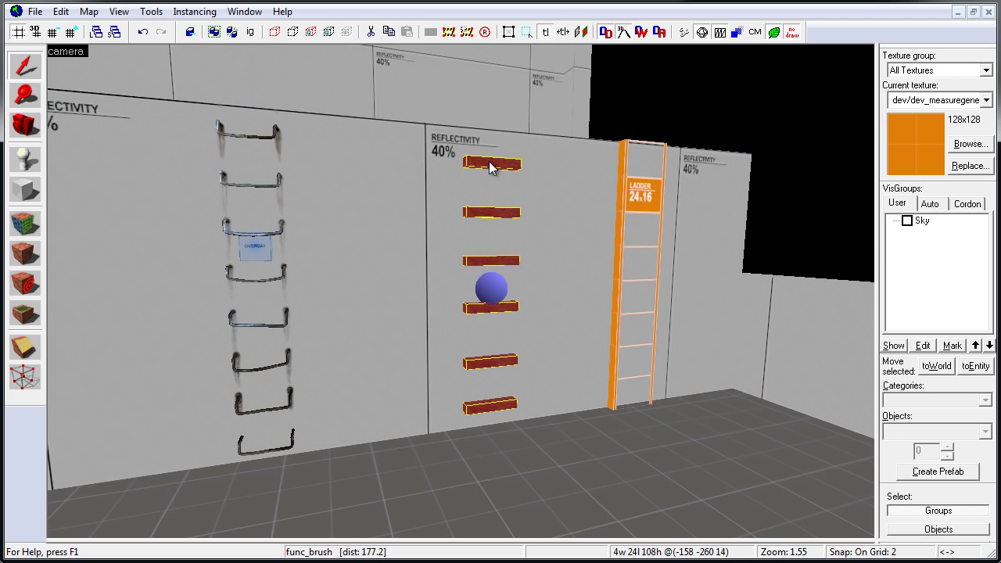
left_click(650, 198)
key("Escape")
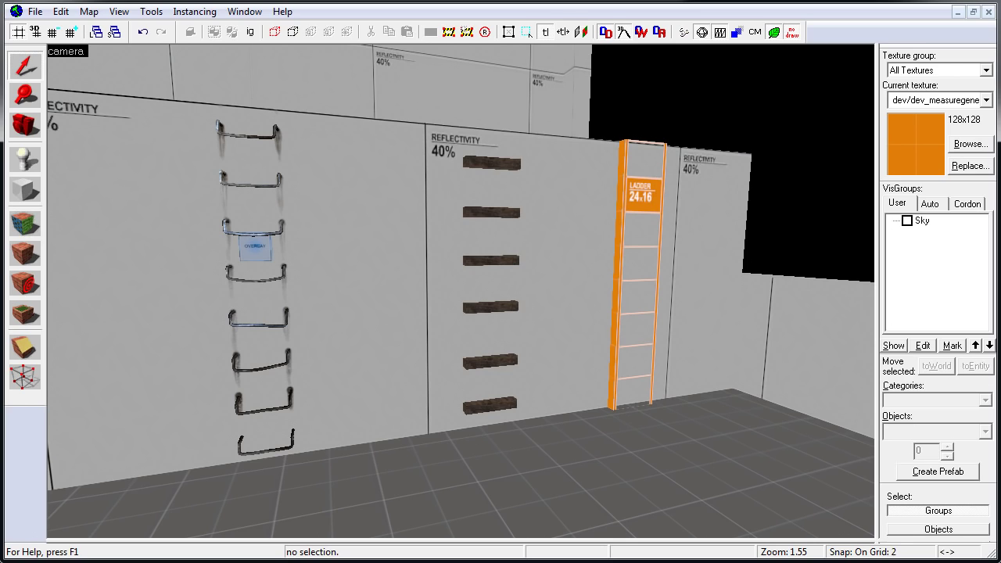
key("ctrl+z")
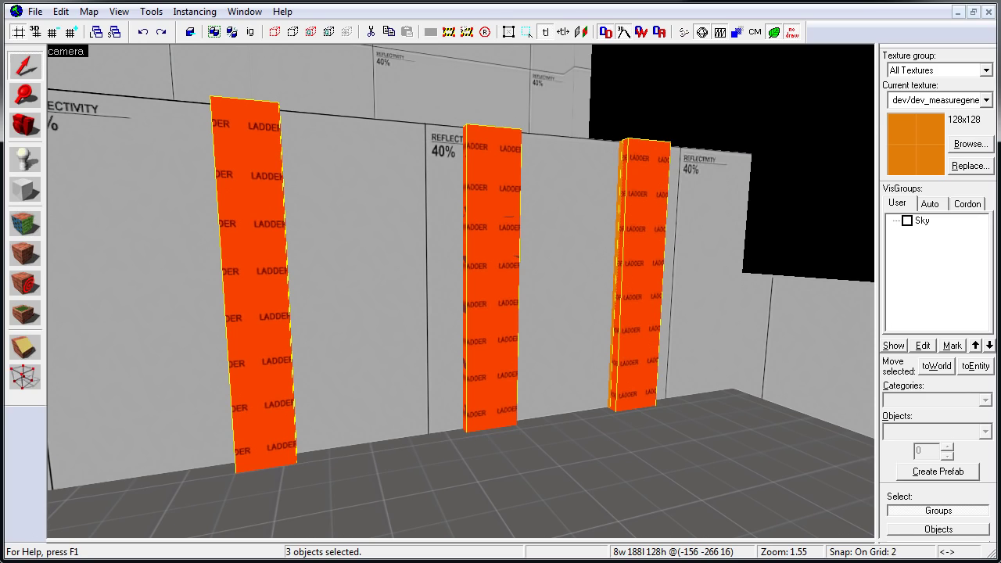
key("Delete")
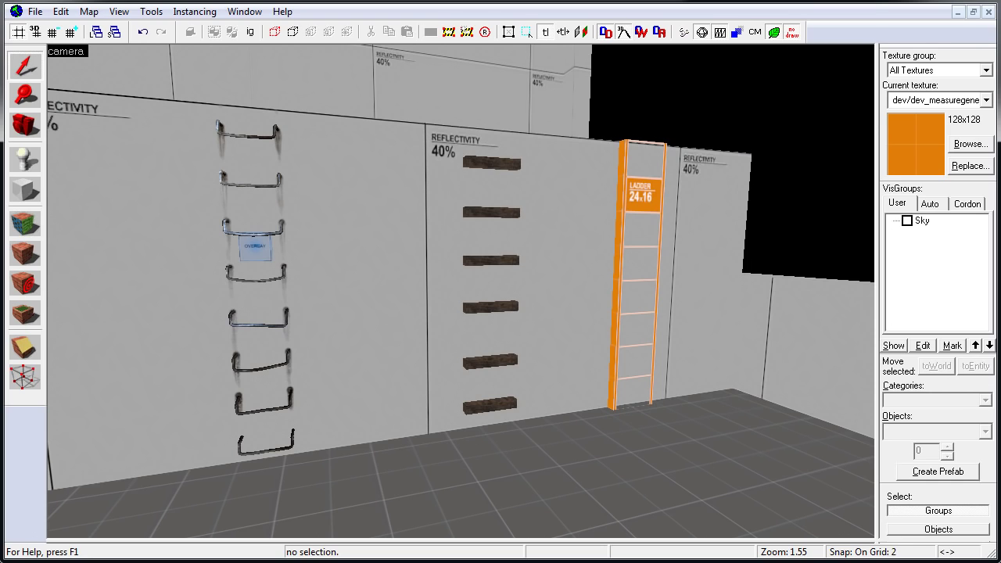
- Delete the orange ladder brush, the wooden rungs, the metal rung prop and the overlay from the wall
left_click(614, 195)
key("Delete")
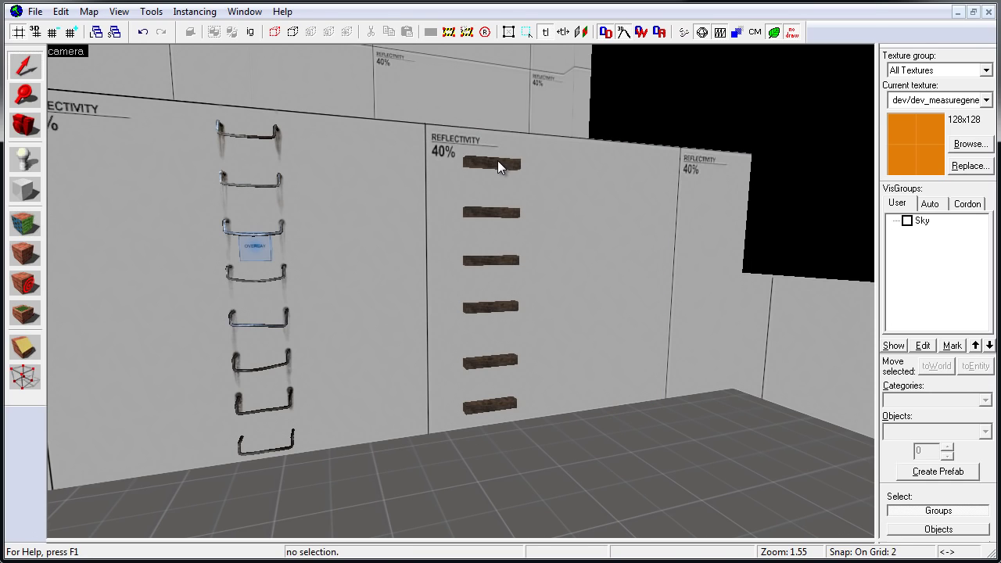
left_click(495, 162)
key("Delete")
left_click(246, 144)
key("Delete")
left_click(259, 252)
key("Delete")
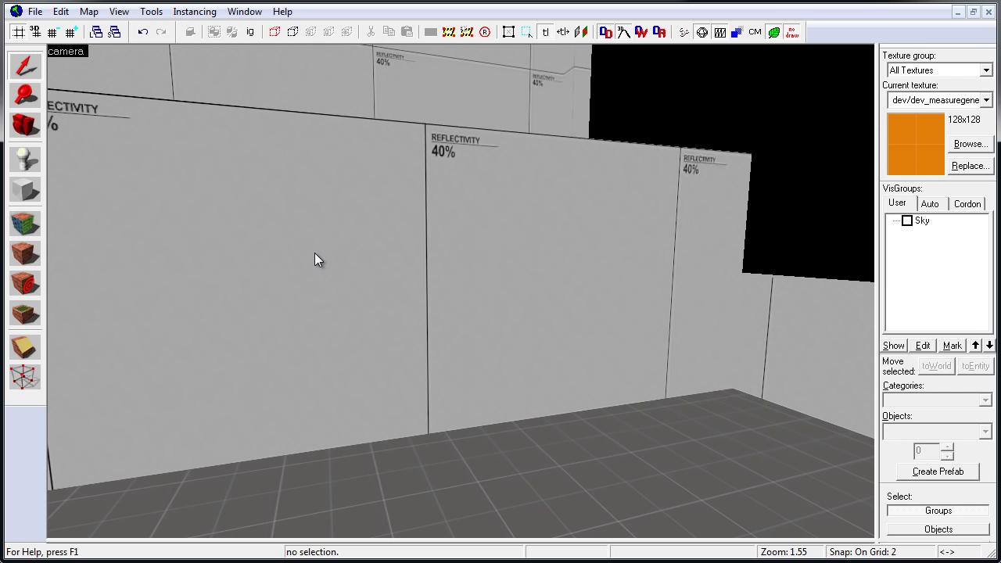
- Place a prop_static entity on the floor in front of the blank wall
key("shift+e")
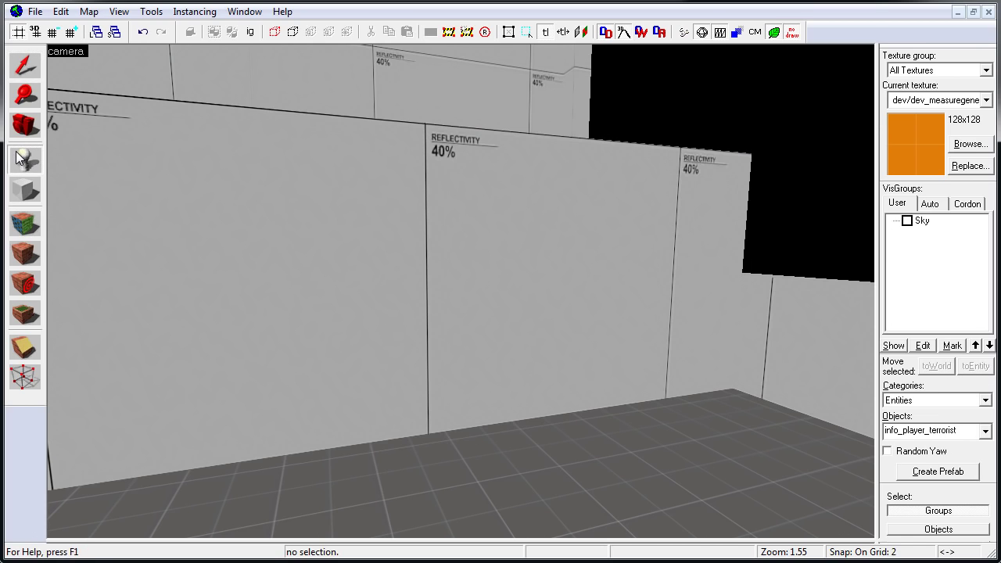
left_click(985, 400)
left_click(986, 431)
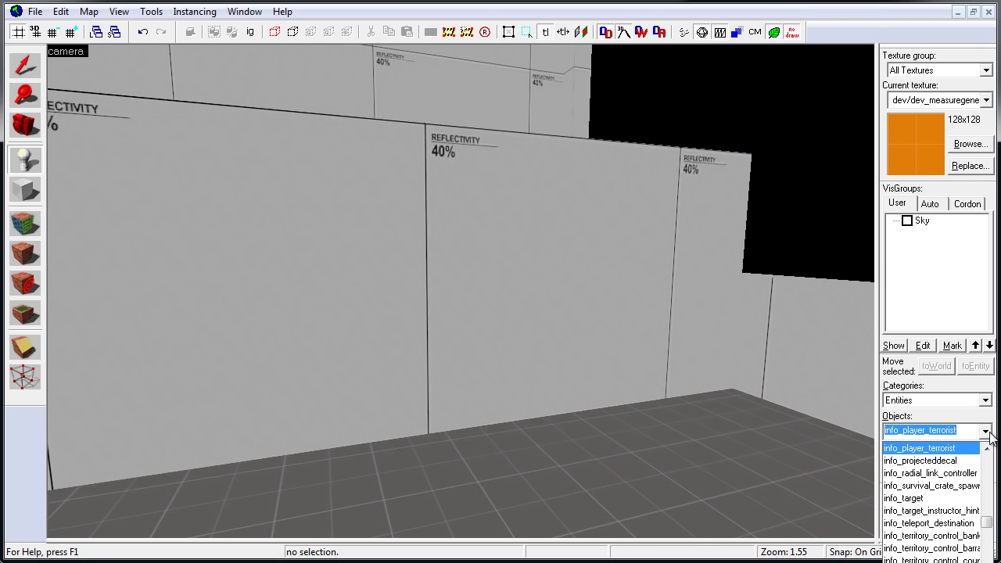
type("prop")
left_click(935, 561)
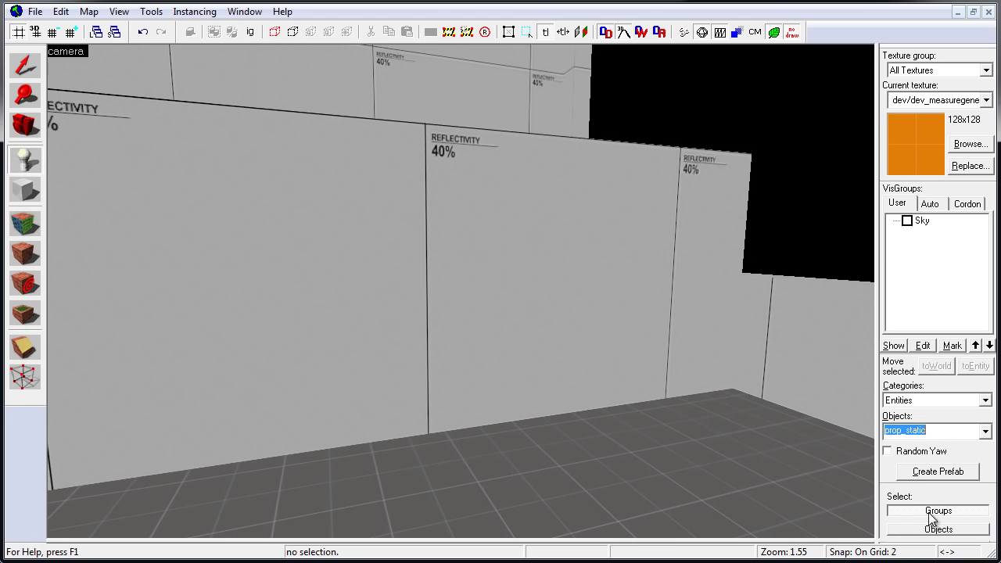
left_click(305, 470)
- Set the new prop's World Model to models/props/cs_militia/ladderrung.mdl, picked from the models filtered by "ladder", and close its properties
left_click(25, 67)
double_click(316, 444)
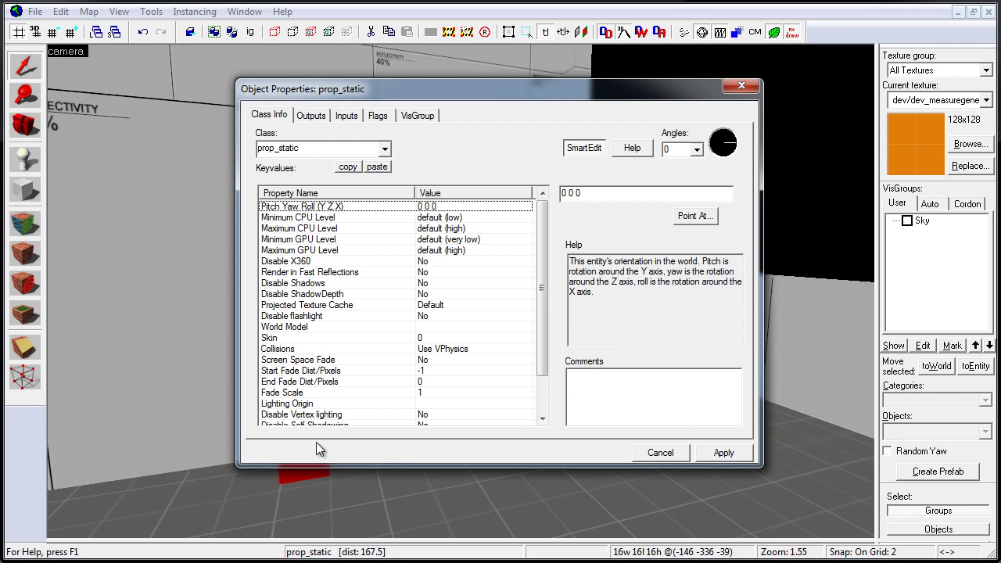
left_click(432, 327)
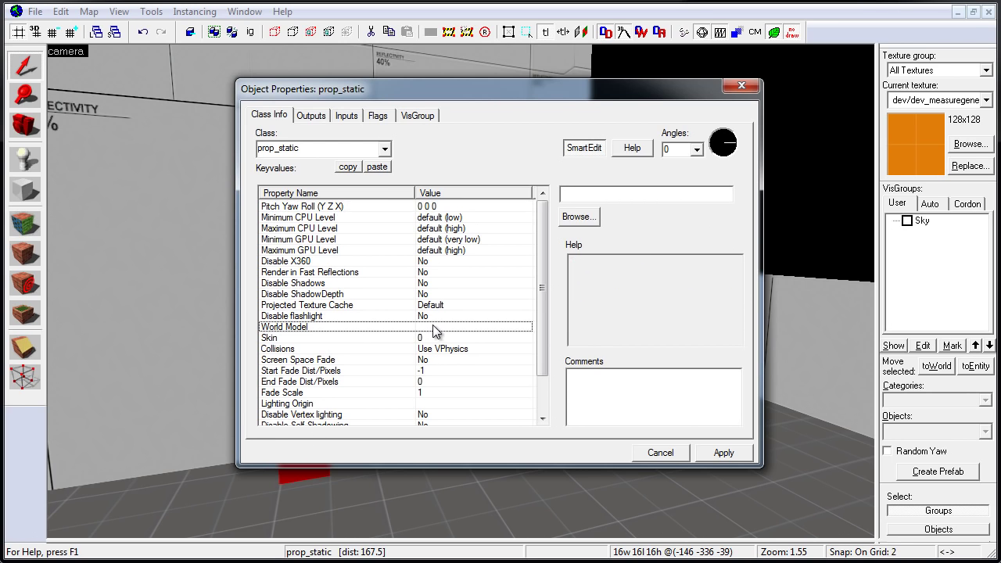
left_click(584, 217)
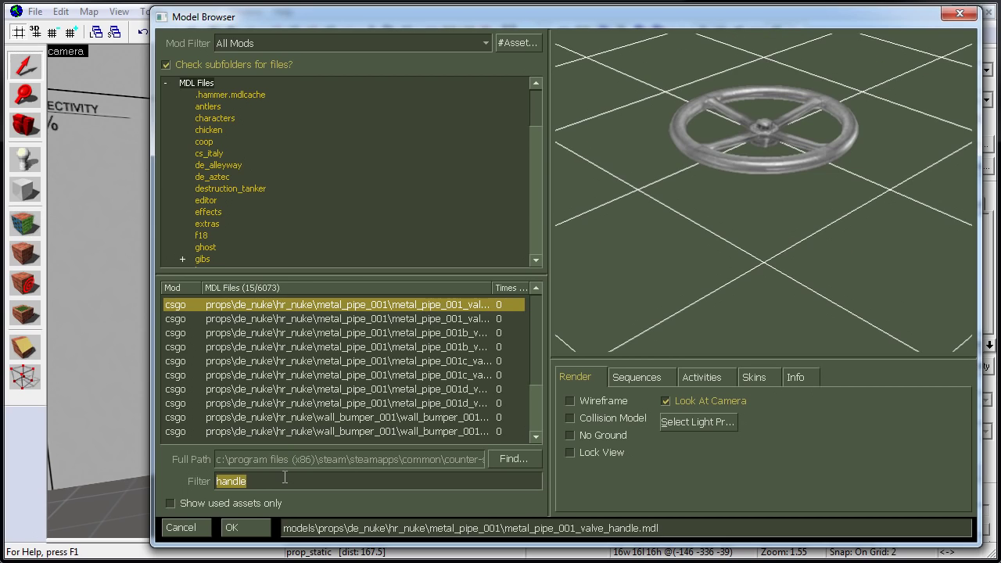
type("ladder")
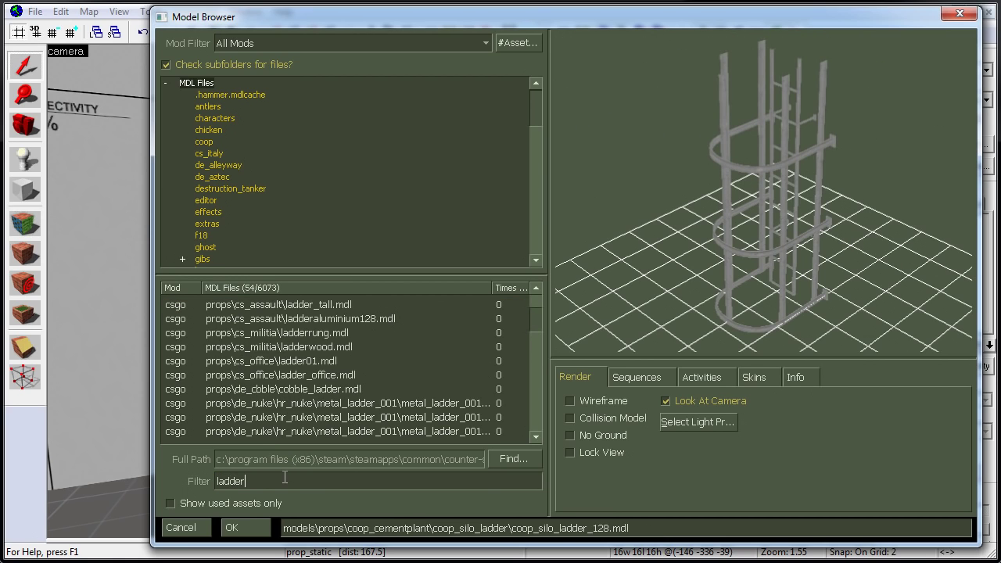
left_click(334, 305)
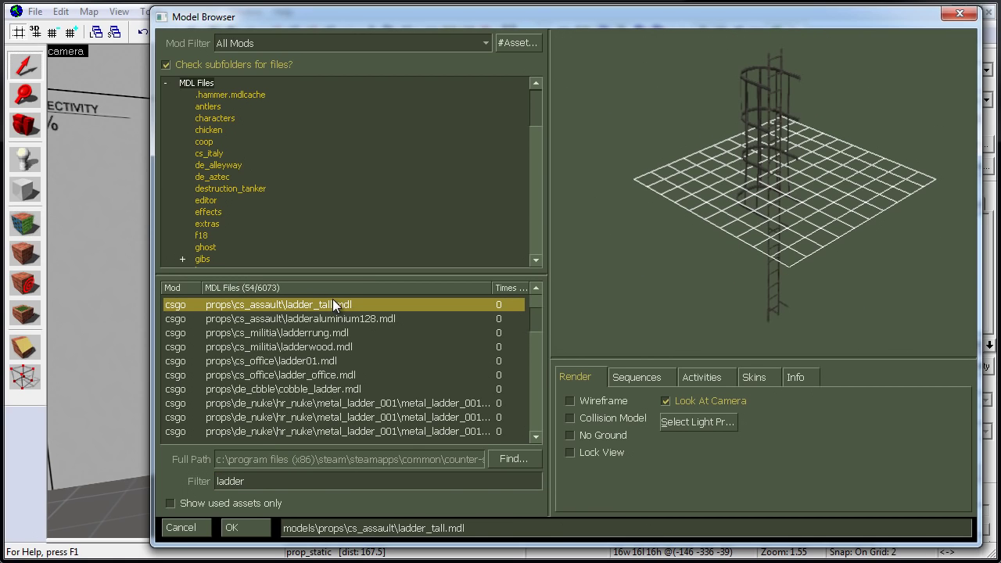
left_click(333, 318)
left_click(331, 333)
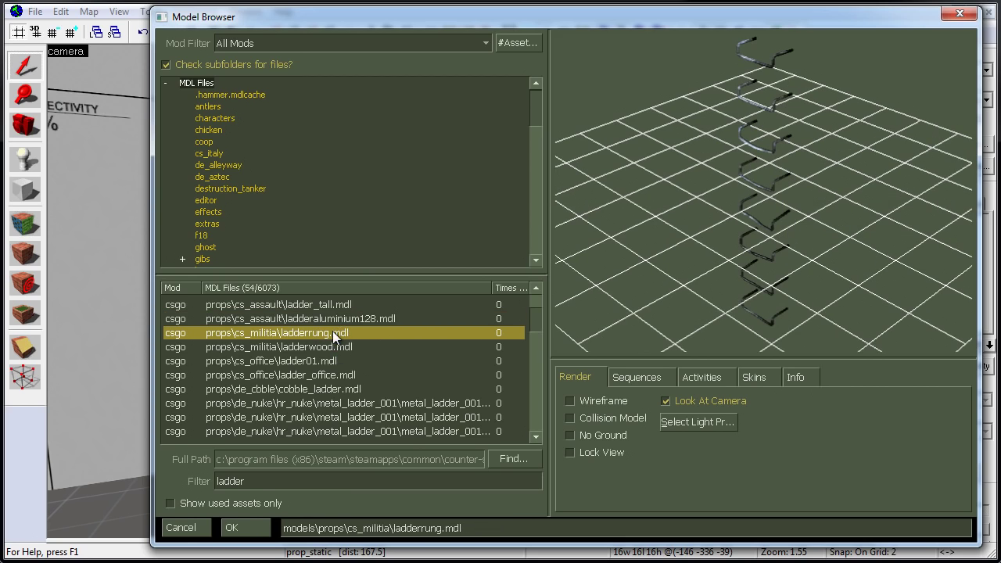
double_click(333, 332)
left_click(745, 455)
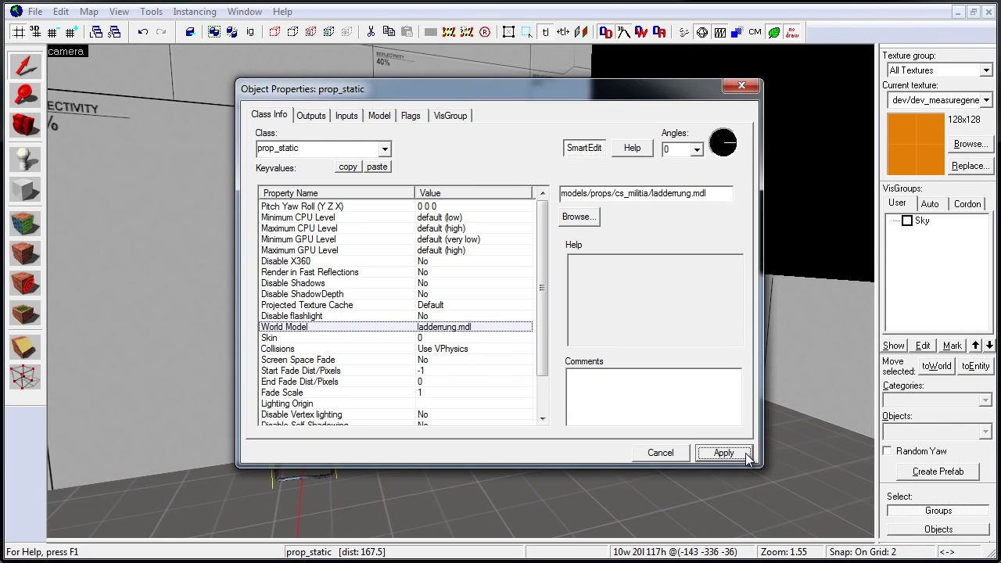
left_click_drag(593, 95, 863, 91)
left_click(996, 82)
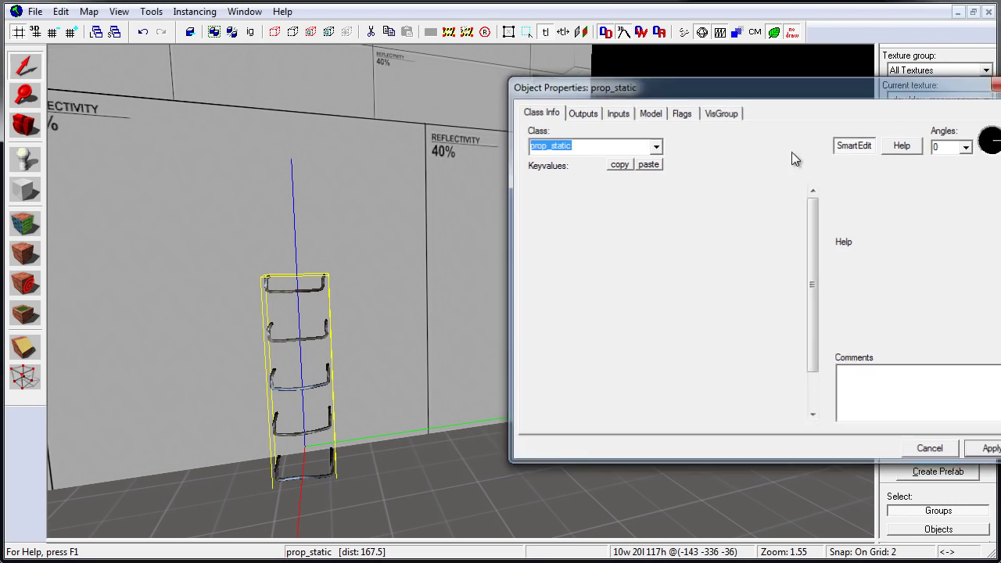
- Move the ladder rung prop up against the wall and above the floor, centred at about (-157, -338, 15)
left_click(337, 293)
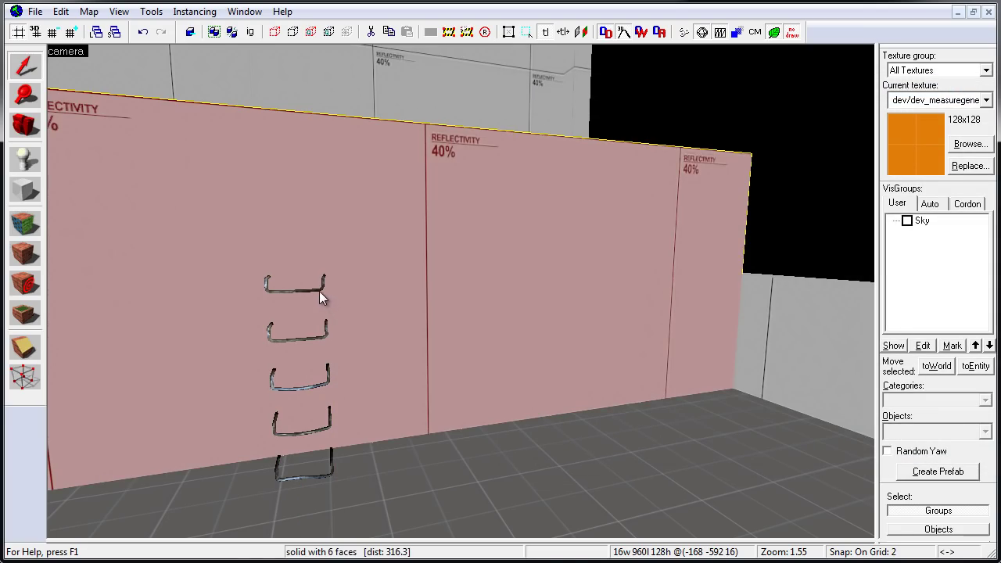
left_click(321, 294)
key("shift+z")
key("shift+z")
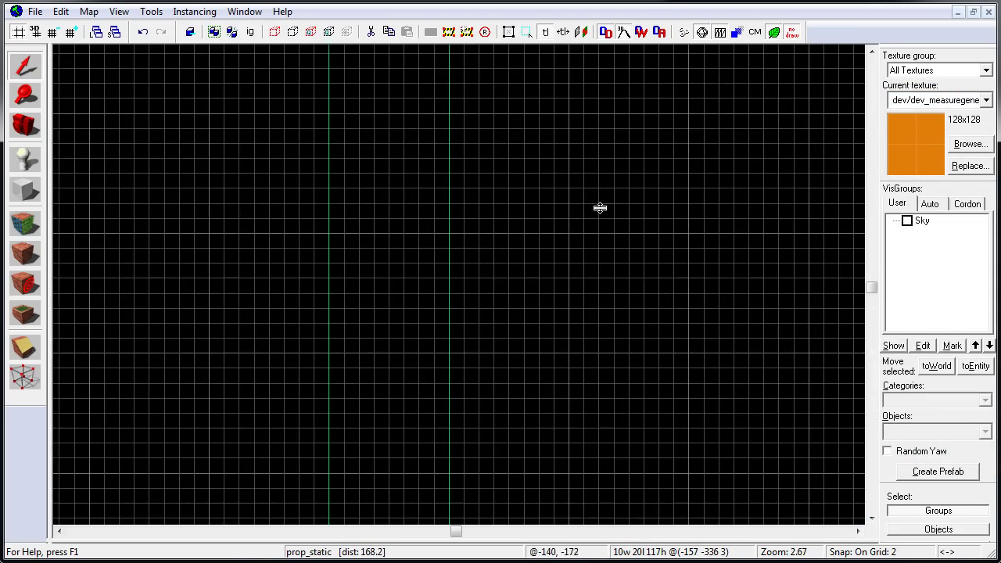
key("ctrl+e")
scroll(469, 274, "up", 4)
left_click_drag(445, 278, 491, 254)
key("shift+z")
key("shift+z")
key("shift+z")
key("shift+z")
key("shift+z")
key("shift+z")
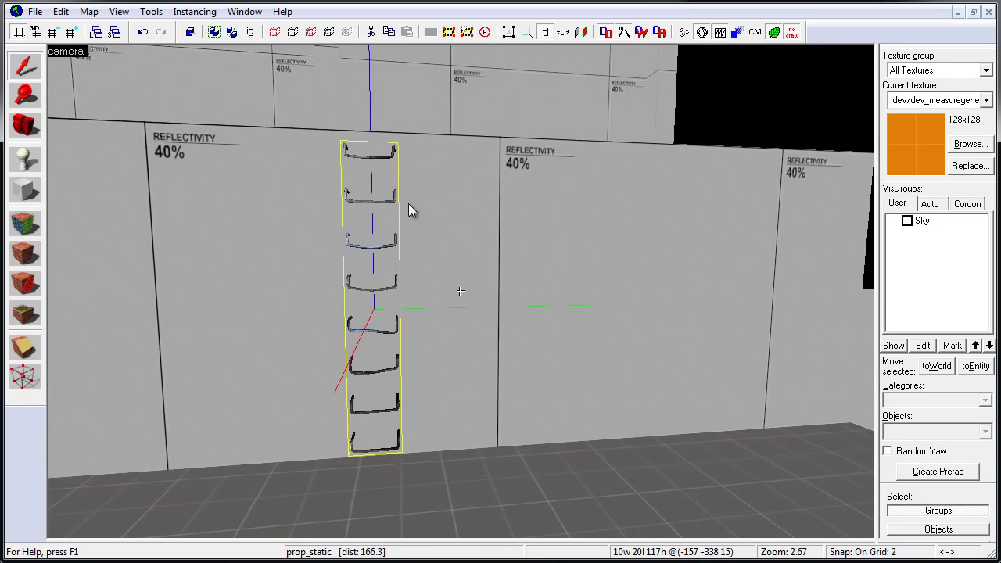
- Set the ladder rung prop's Collisions property to Not Solid, apply it and close the properties
double_click(393, 205)
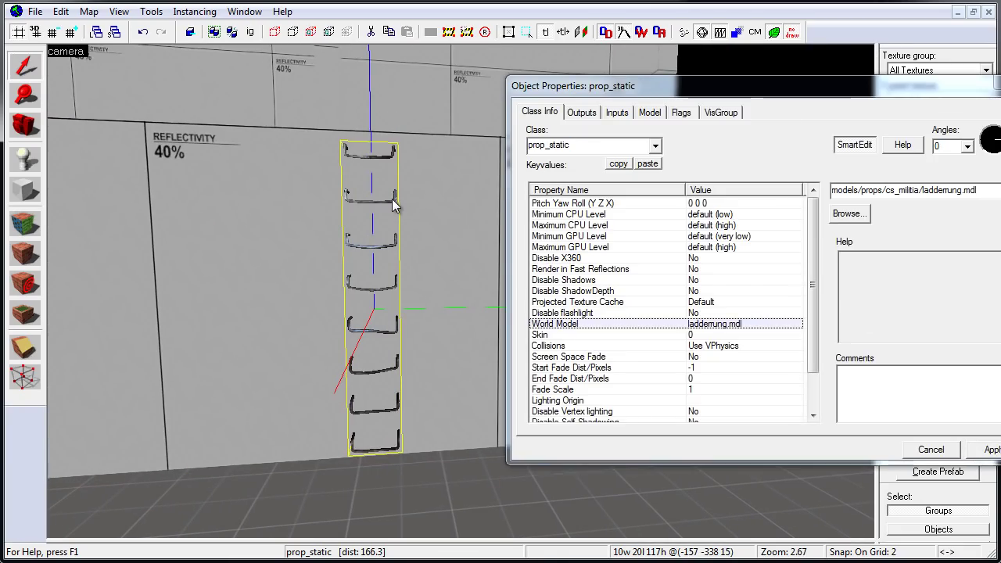
left_click(560, 349)
left_click(967, 191)
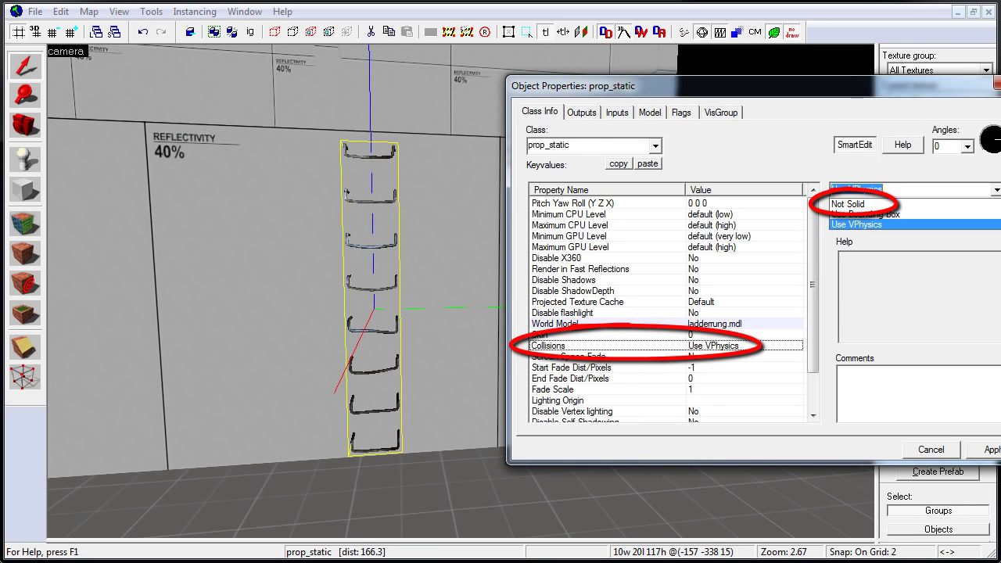
left_click(852, 204)
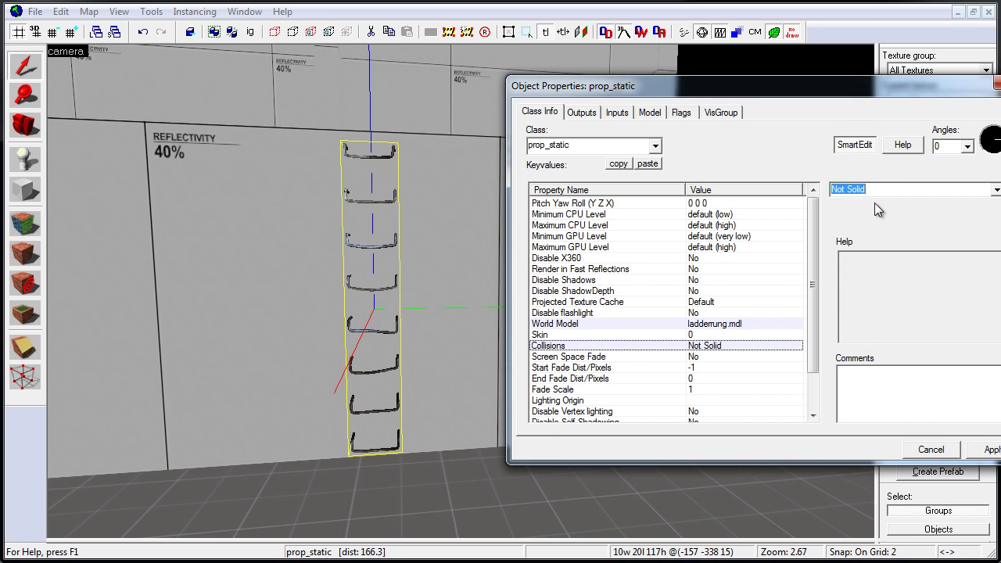
left_click(990, 449)
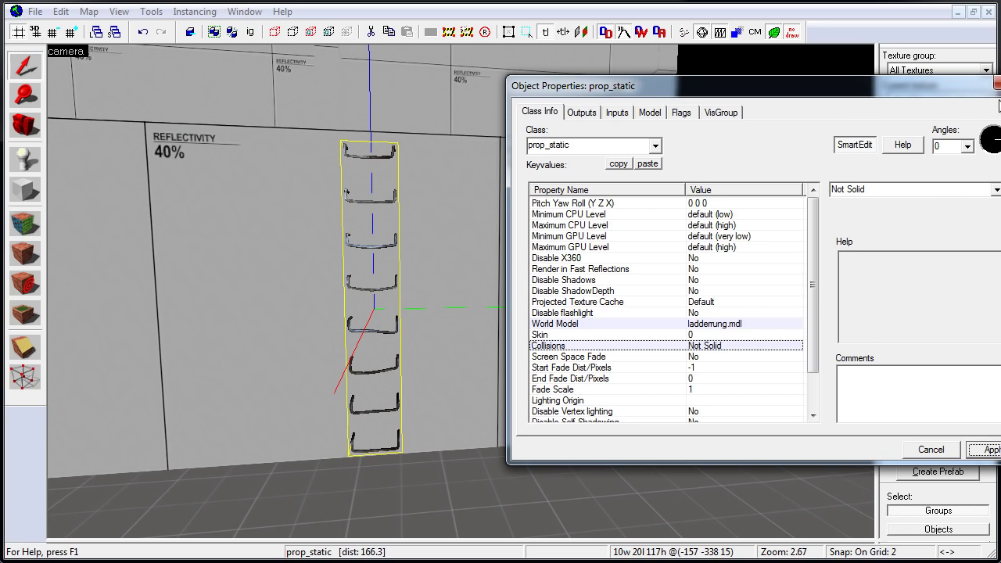
left_click(995, 86)
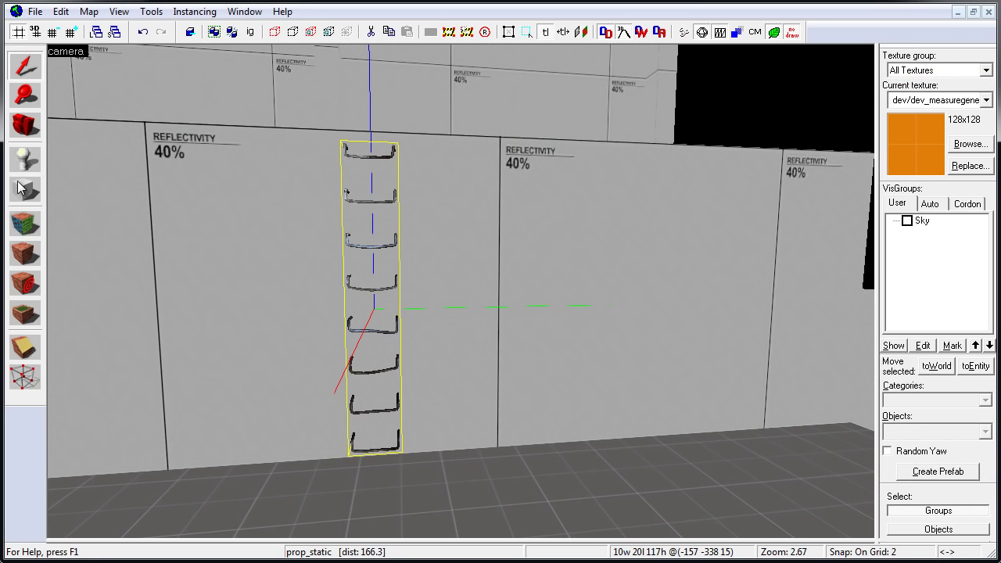
- Start a block brush and choose tools/toolsinvisibleladder as the current texture, filtering the textures by "ladder"
left_click(33, 189)
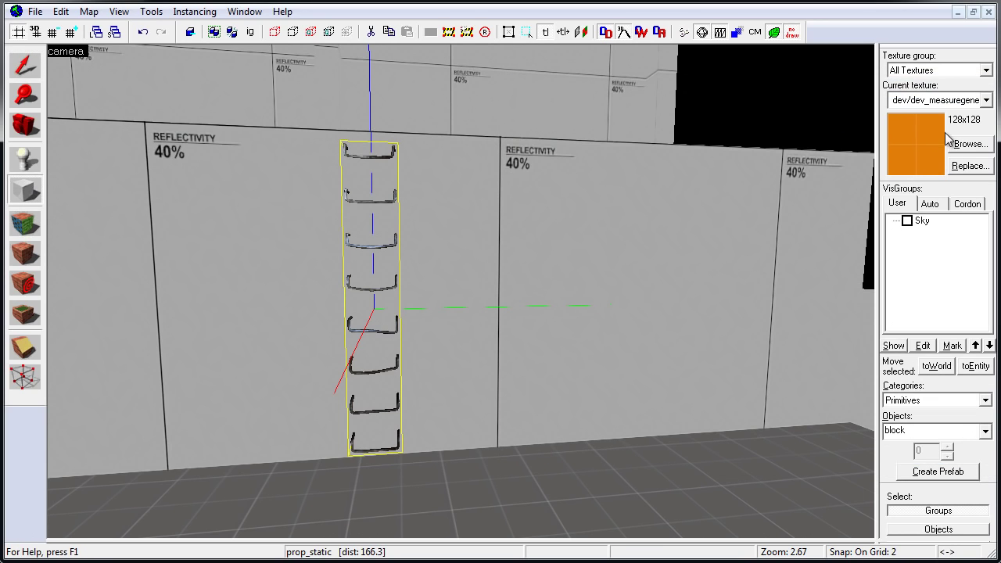
left_click(970, 144)
left_click(319, 493)
left_click_drag(319, 493, 255, 494)
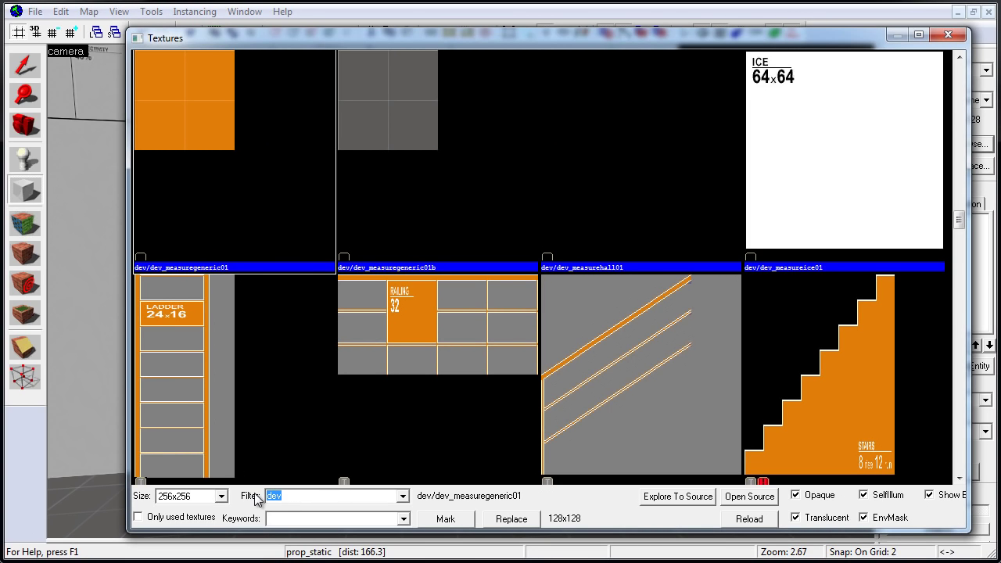
type("ladder")
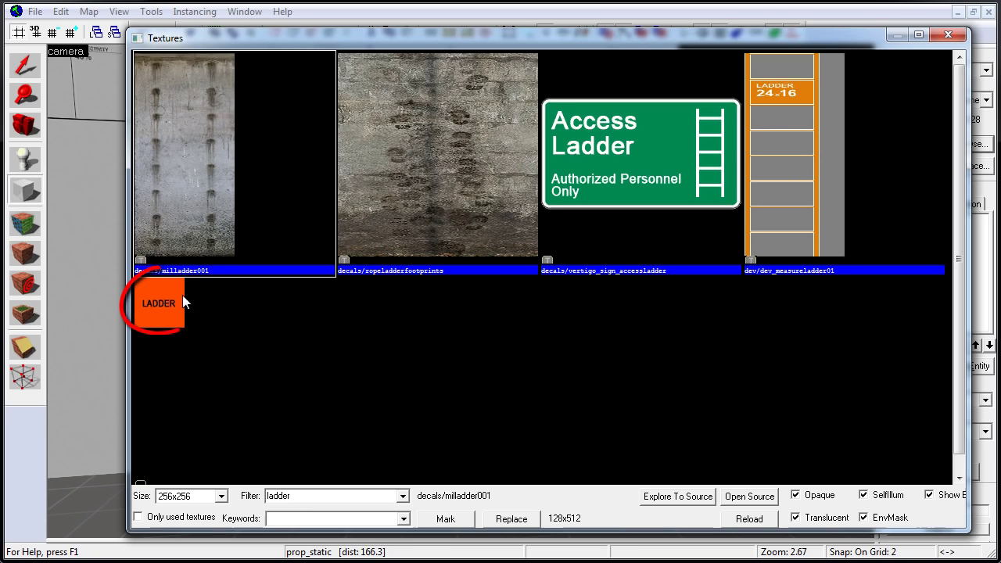
left_click(161, 315)
scroll(174, 312, "down", 1)
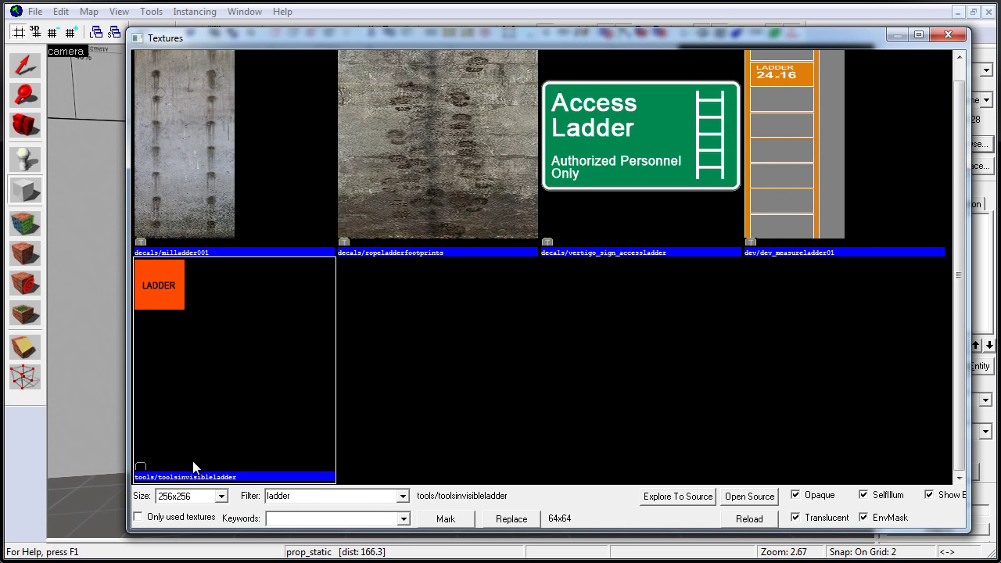
double_click(165, 291)
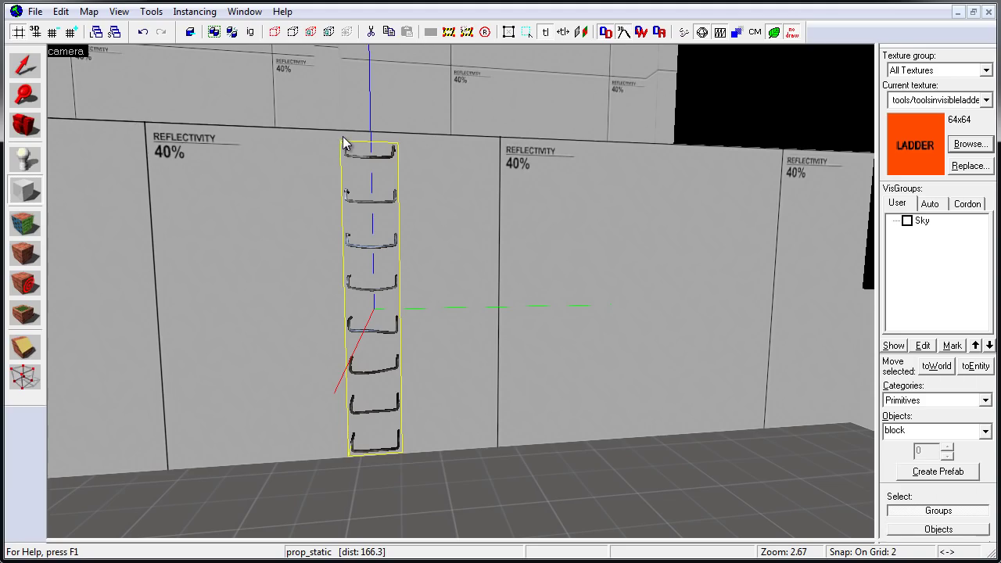
- Fit the block outline around the ladder rungs in the front view, about 20 units wide and 128 units high
key("shift+z")
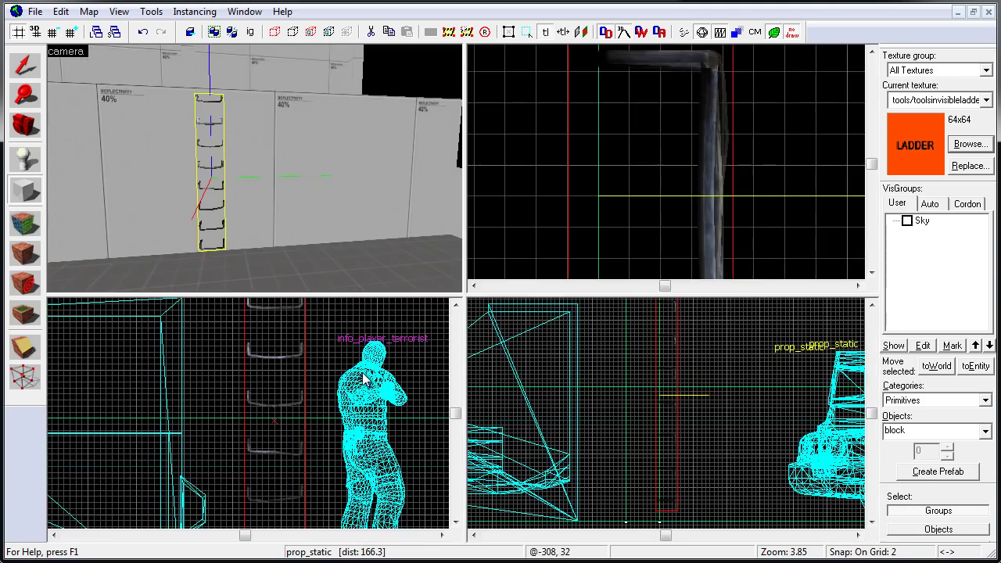
key("shift+z")
scroll(462, 161, "up", 2)
left_click_drag(478, 331, 479, 503)
key("shift+z")
key("shift+z")
left_click_drag(481, 102, 484, 100)
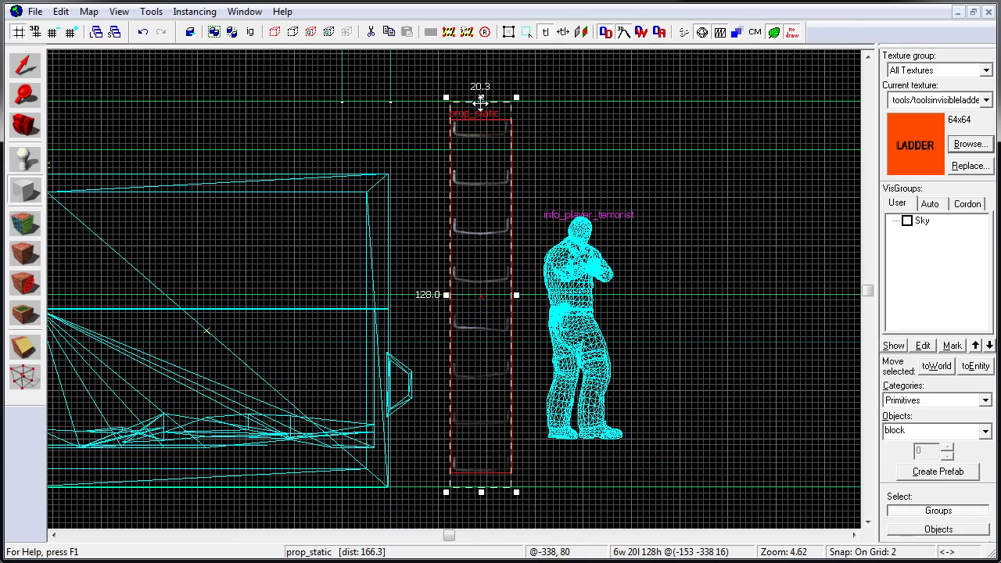
scroll(481, 104, "up", 2)
middle_click_drag(493, 135, 495, 216)
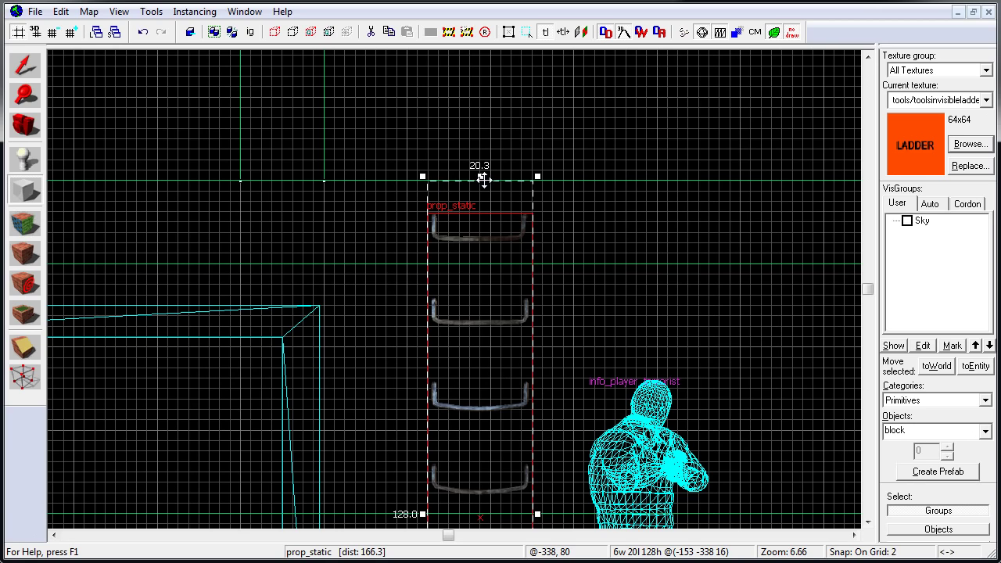
middle_click_drag(563, 357, 538, 135)
middle_click_drag(538, 324, 522, 54)
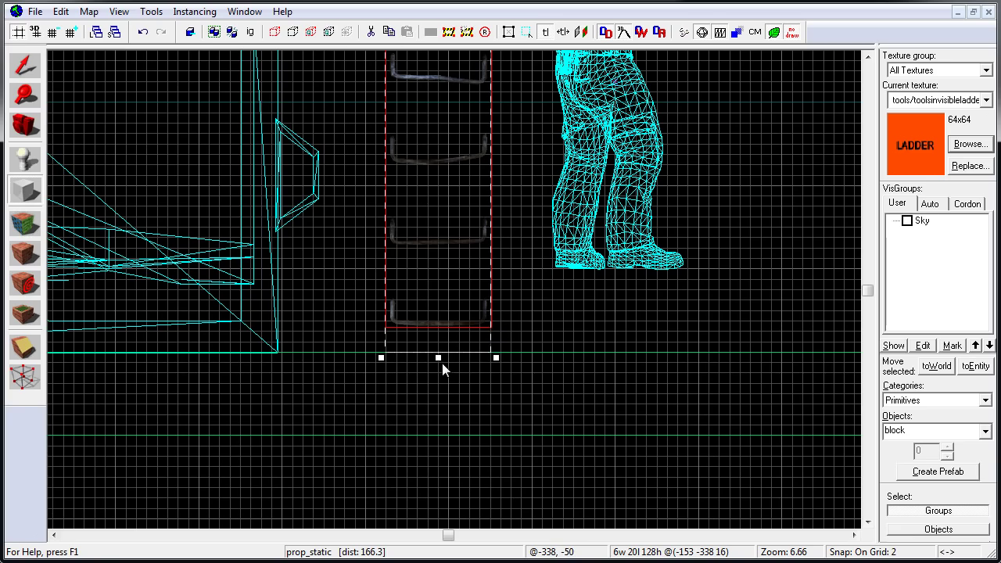
- Reduce the ladder block outline's depth to 4 units in the side view and create the invisible ladder brush
key("shift+z")
key("shift+z")
middle_click_drag(509, 250, 509, 302)
scroll(507, 308, "up", 4)
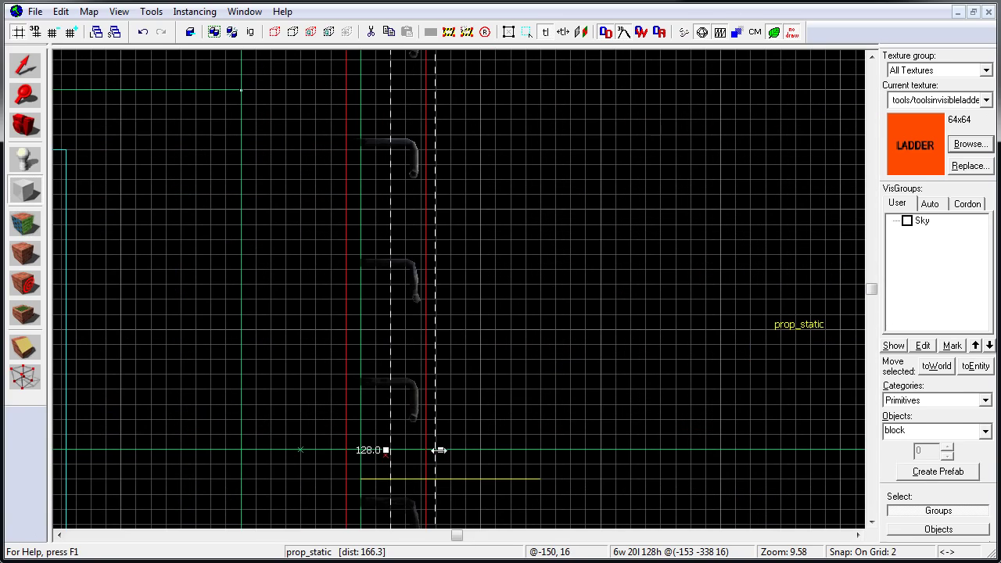
left_click_drag(439, 449, 390, 451)
key("Tab")
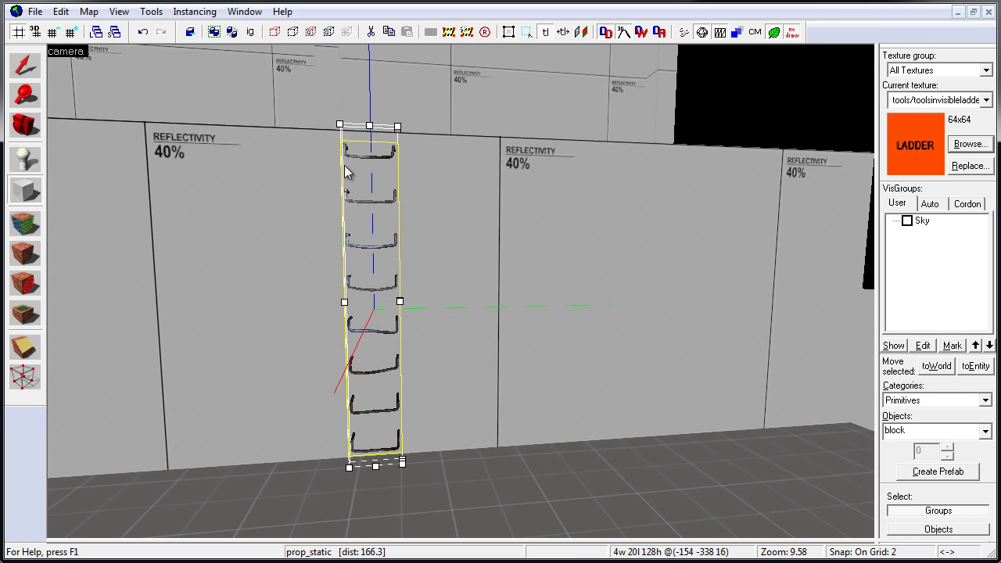
key("Return")
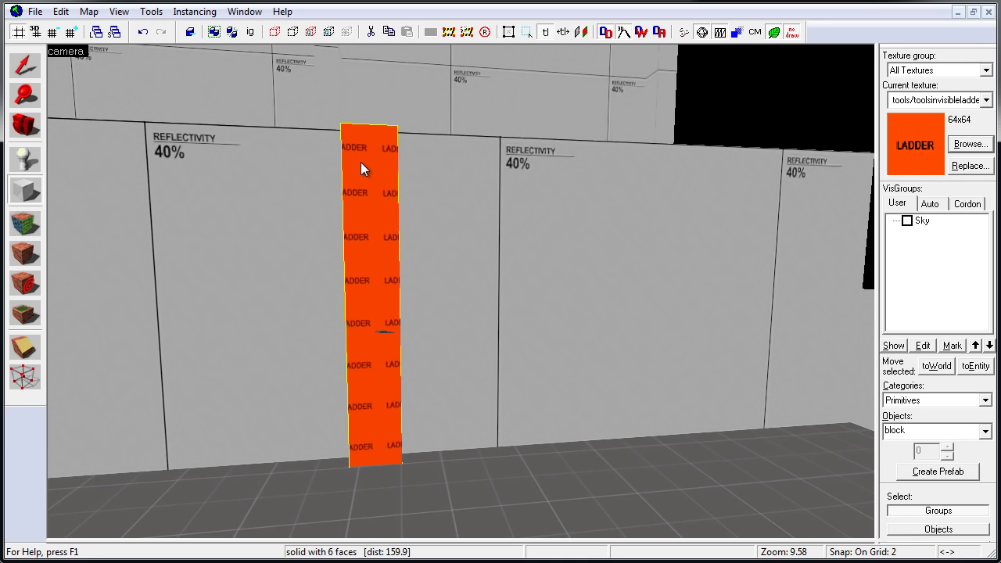
key("ctrl+t")
left_click_drag(577, 152, 550, 147)
type("ladder")
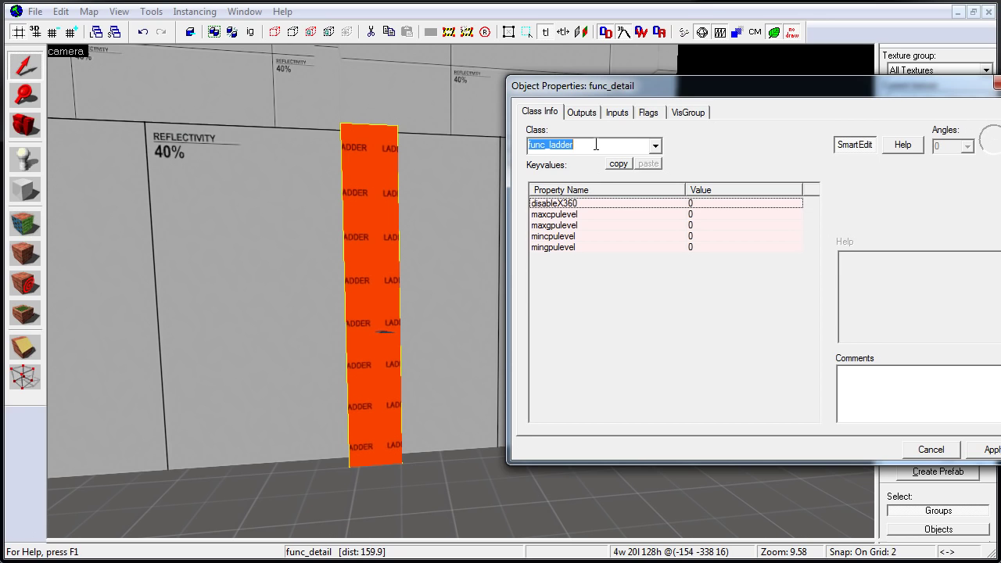
left_click(946, 450)
left_click(39, 67)
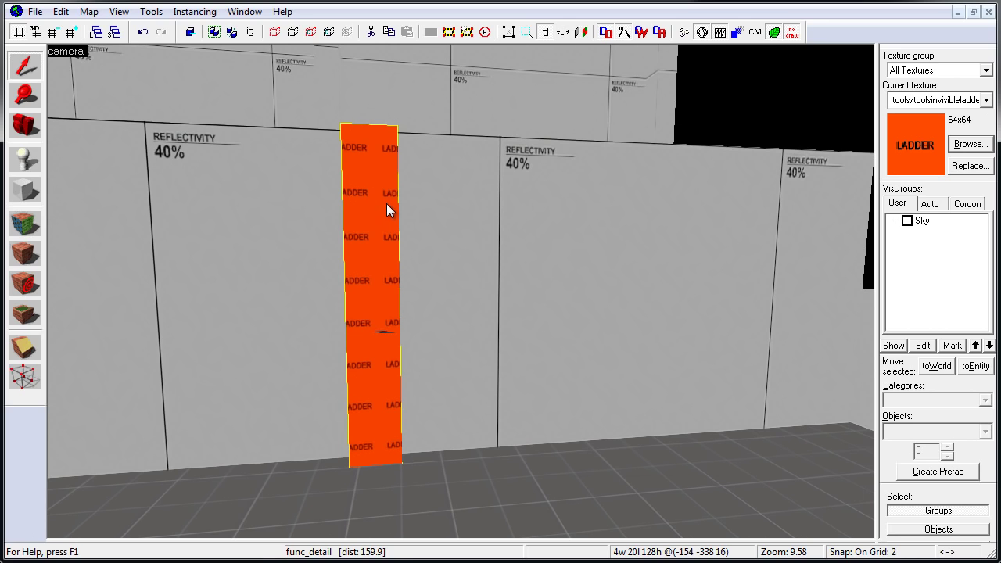
key("ctrl+shift+w")
double_click(378, 158)
left_click_drag(930, 90, 869, 92)
left_click(956, 83)
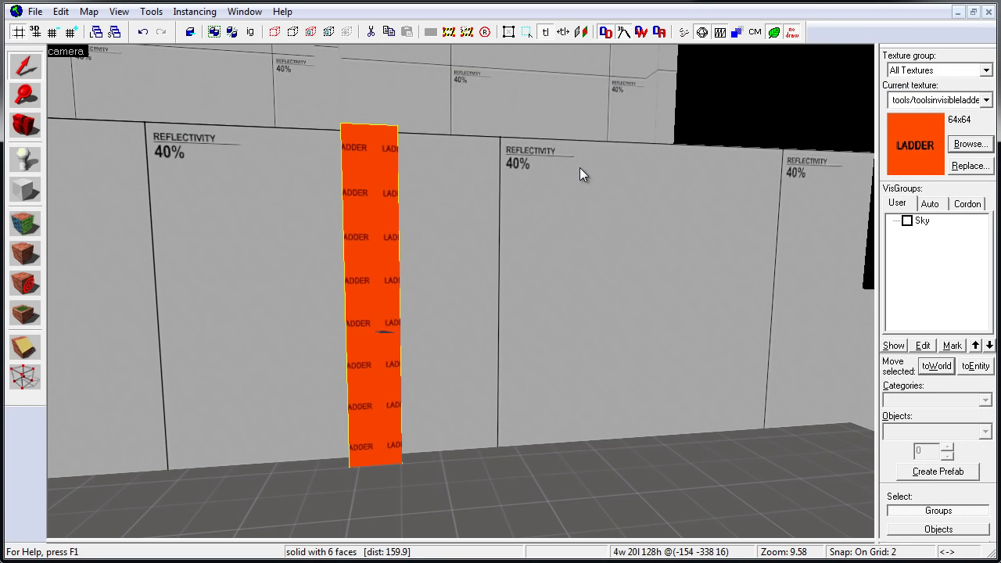
- Clear the selection, show the Sky visgroup, and compile and run the map with the Fast configuration
left_click(770, 134)
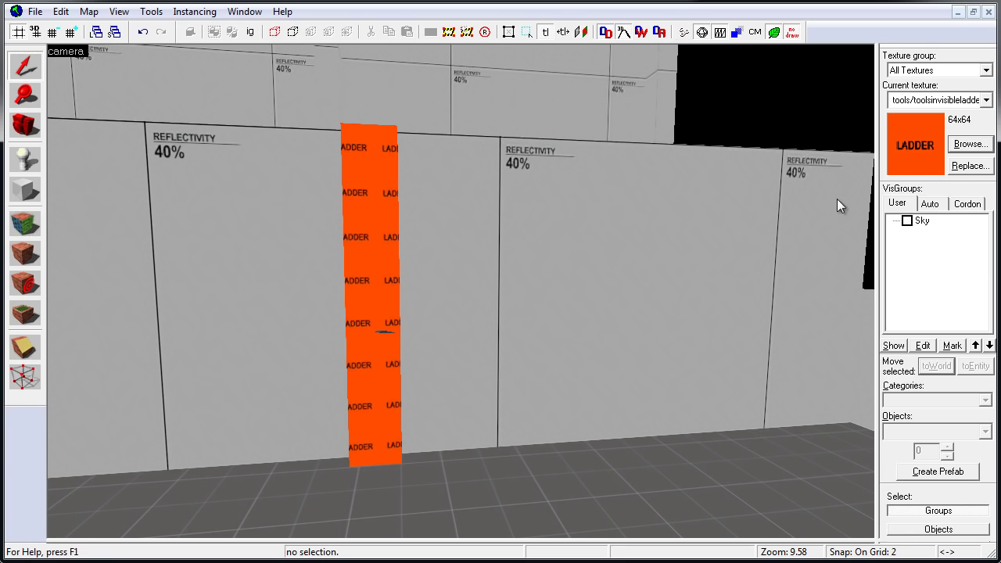
left_click(907, 220)
left_click(684, 32)
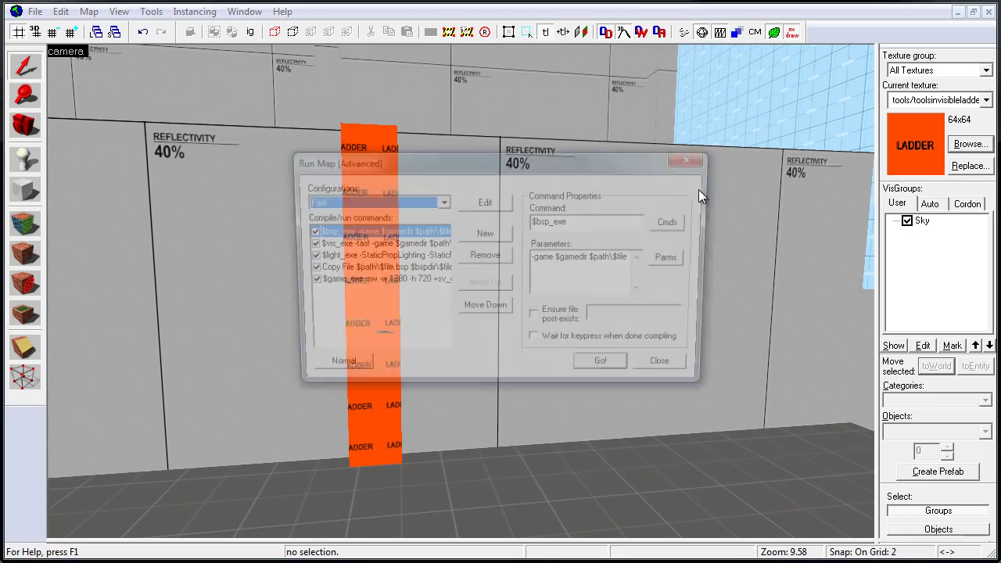
left_click(606, 371)
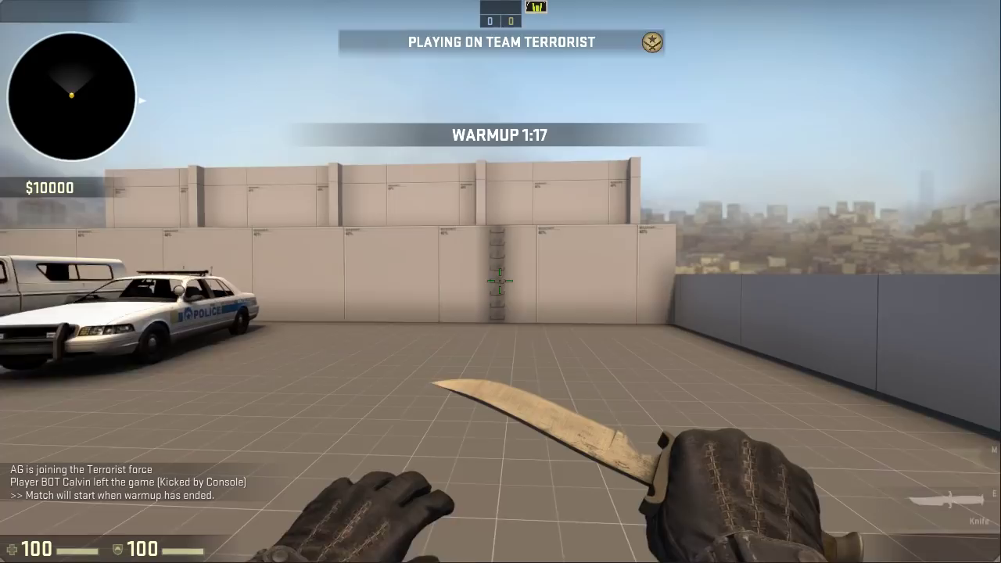
- Test the ladder in the running game by walking up to the rungs and climbing onto the ledge above
key("w")
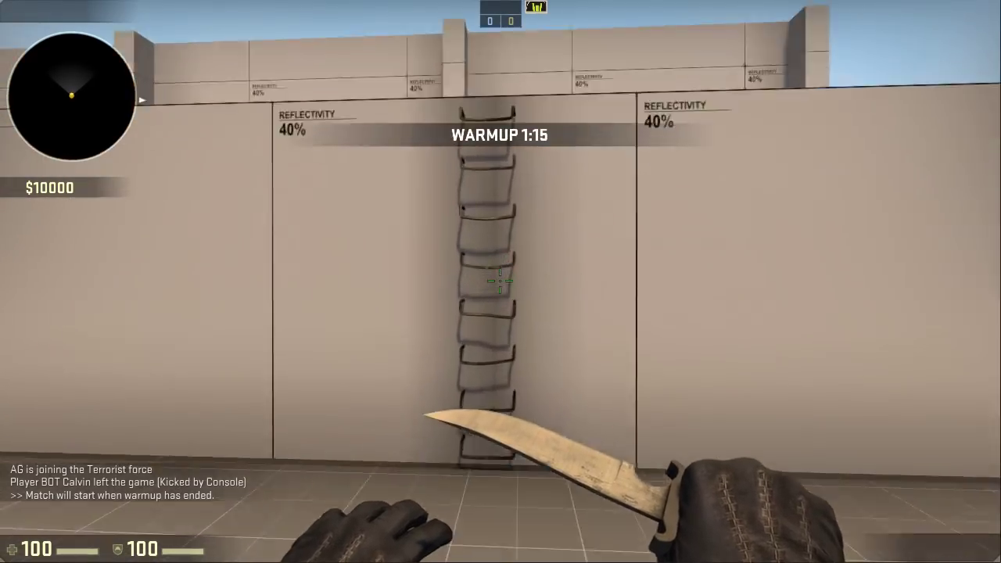
key("w")
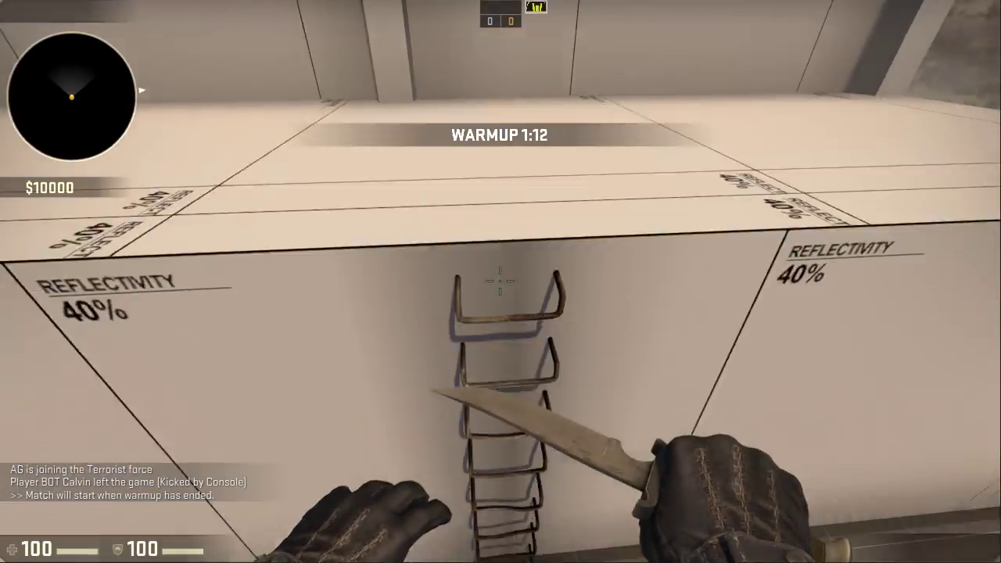
key("s")
key("w")
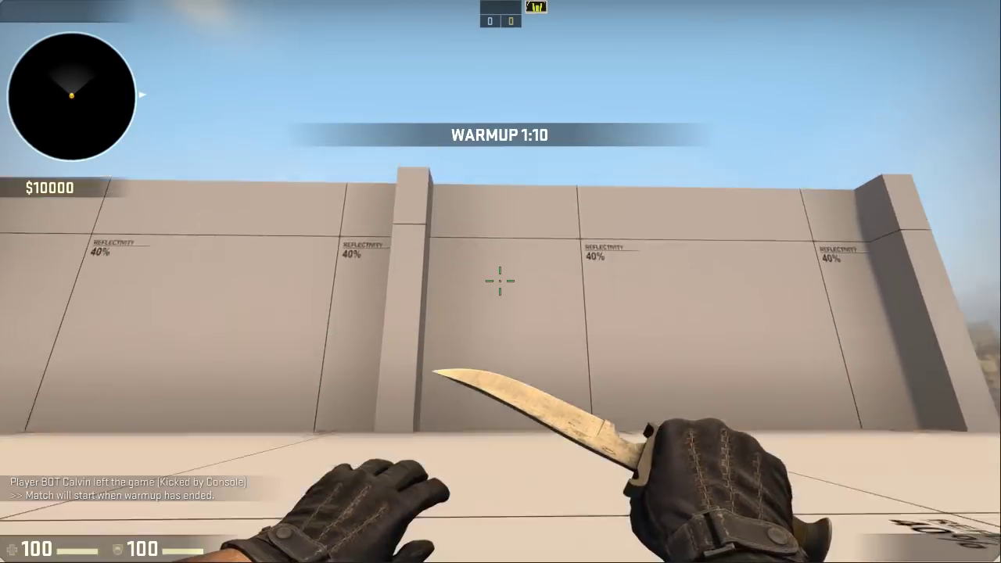
key("w")
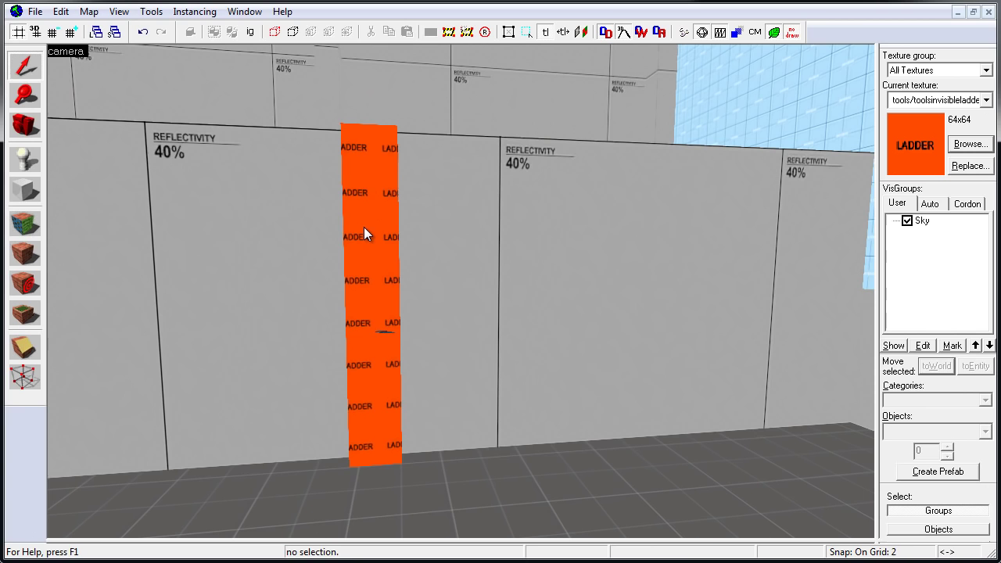
- Set the ladder rung prop's Disable Shadows property to Yes, apply it and close the properties
left_click(368, 229)
key("z")
key("a")
key("w")
key("w")
double_click(491, 241)
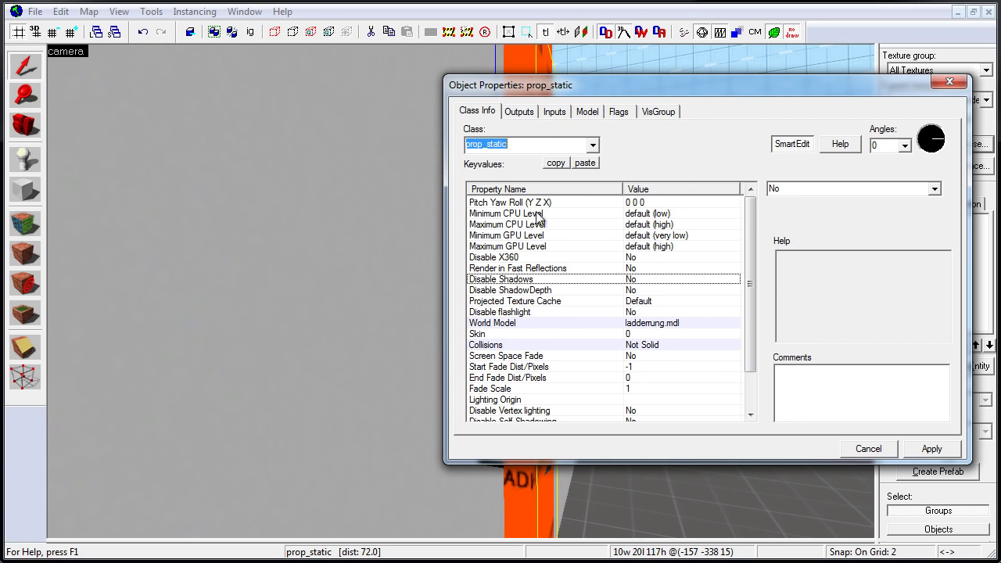
left_click(527, 279)
left_click(933, 190)
left_click(840, 211)
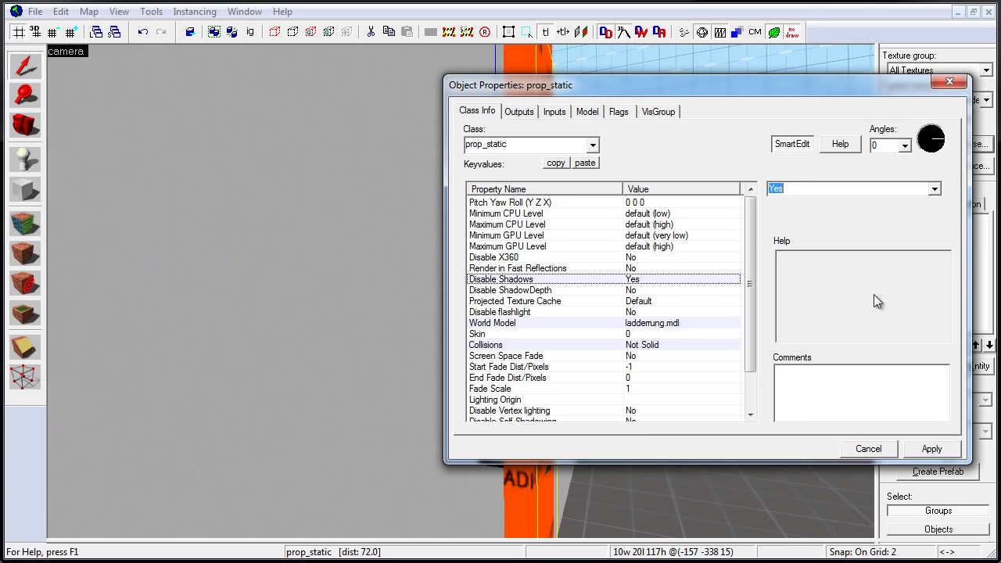
left_click(931, 450)
left_click(949, 82)
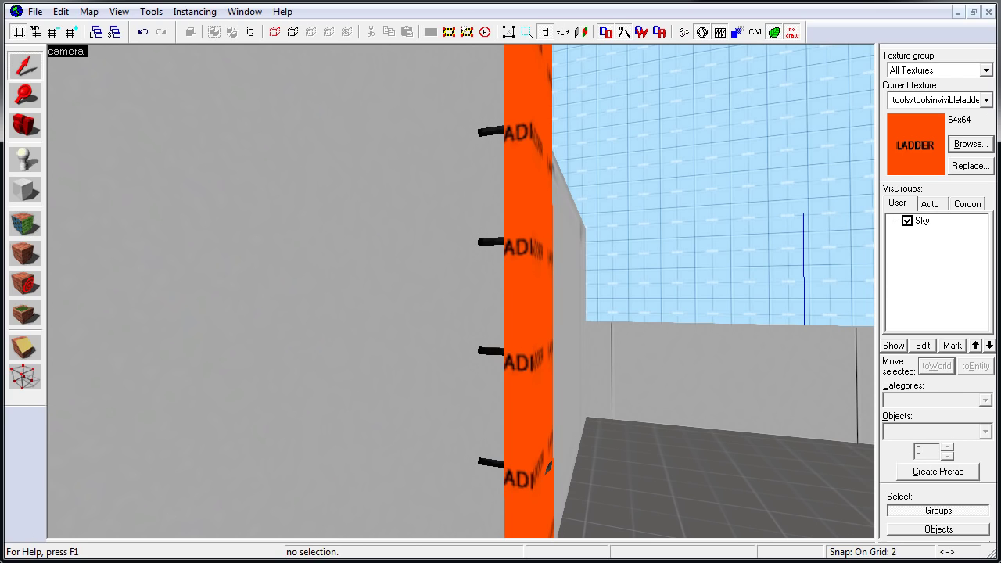
- Start a block brush and choose the dark cs_havana wood texture, filtering the textures by "wood"
key("z")
left_click(461, 291)
left_click(24, 191)
left_click(970, 144)
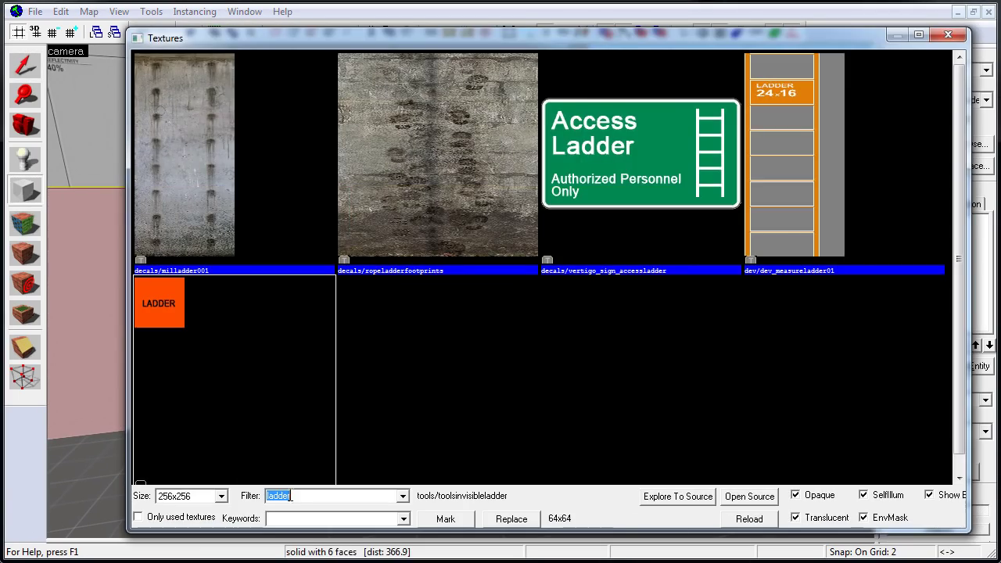
type("wood")
double_click(224, 190)
key("z")
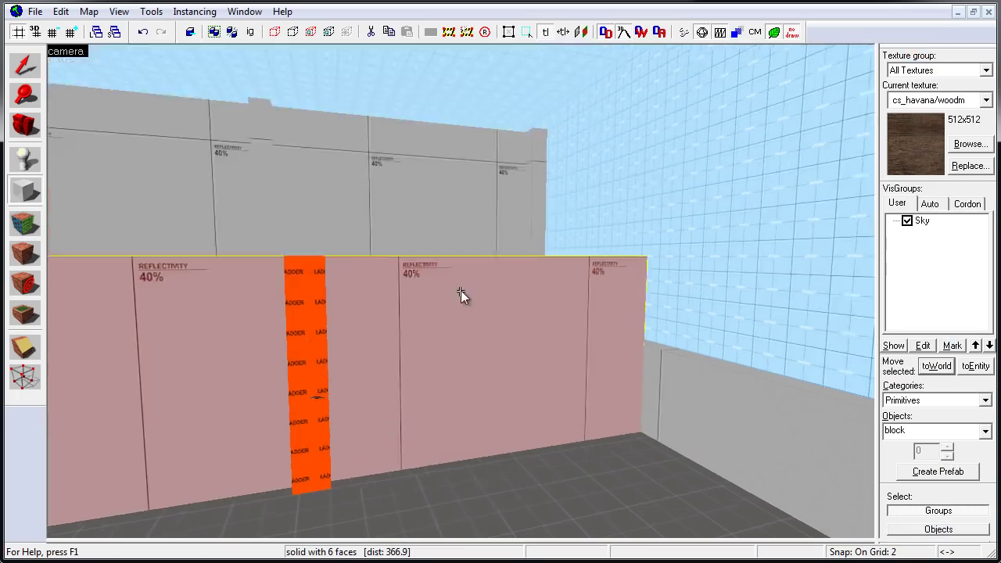
- Outline a small rung block against the wall beside the existing ladder in the 2D views
key("w")
key("z")
key("shift+z")
key("shift+z")
scroll(606, 242, "down", 10)
middle_click_drag(623, 245, 623, 399)
scroll(623, 399, "up", 2)
left_click_drag(538, 89, 552, 147)
key("shift+z")
key("shift+z")
scroll(546, 195, "down", 6)
left_click_drag(501, 415, 518, 167)
scroll(511, 153, "up", 8)
left_click_drag(473, 117, 491, 193)
key("shift+z")
key("shift+z")
- Fit the rung outline to 4 x 20 x 4 units near the wall's upper edge and create the wooden block
key("z")
key("s")
key("z")
key("shift+z")
key("shift+z")
middle_click_drag(547, 149, 566, 197)
left_click_drag(565, 198, 564, 213)
middle_click_drag(603, 260, 601, 145)
left_click_drag(568, 77, 568, 121)
scroll(568, 120, "down", 3)
middle_click_drag(568, 121, 568, 373)
left_click_drag(568, 373, 569, 314)
scroll(572, 315, "up", 5)
key("shift+z")
key("shift+z")
key("shift+z")
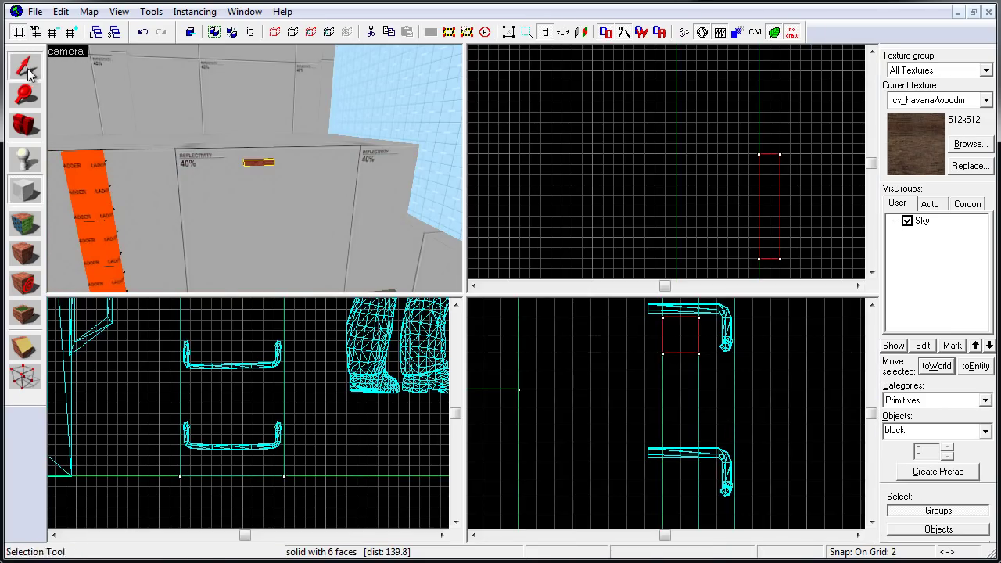
key("Return")
- Copy the wooden rung down the wall in the front view to make a column of seven rungs, and clear the selection
key("shift+z")
scroll(417, 454, "down", 2)
mouse_move(495, 170)
left_mouse_down()
mouse_move(490, 275)
mouse_move(501, 313)
mouse_move(490, 447)
left_mouse_up()
left_click(564, 375)
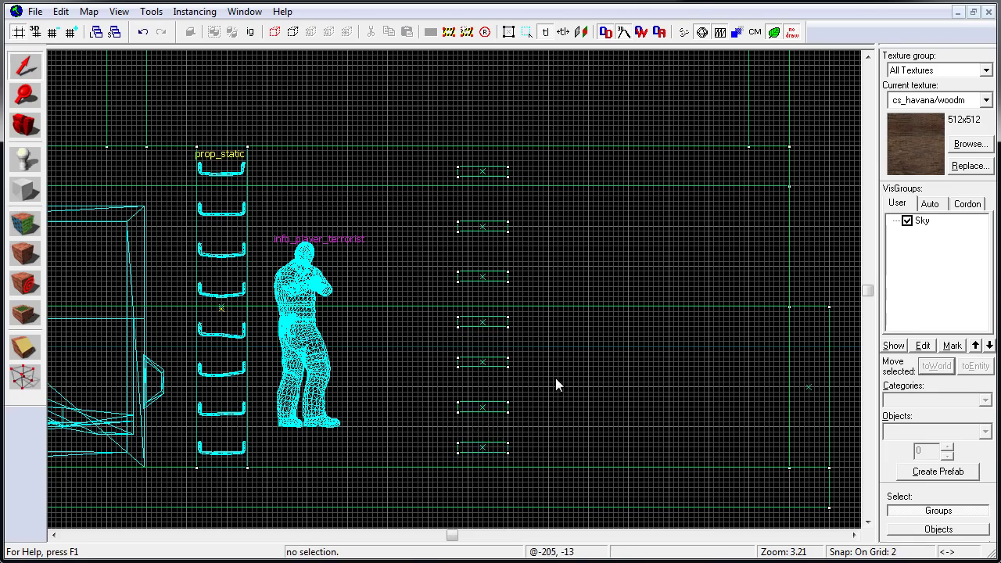
- Lower the topmost wooden rung by about 4 units in the front view to even out the spacing
key("shift+z")
key("z")
key("s")
key("z")
left_click(473, 236)
key("shift+z")
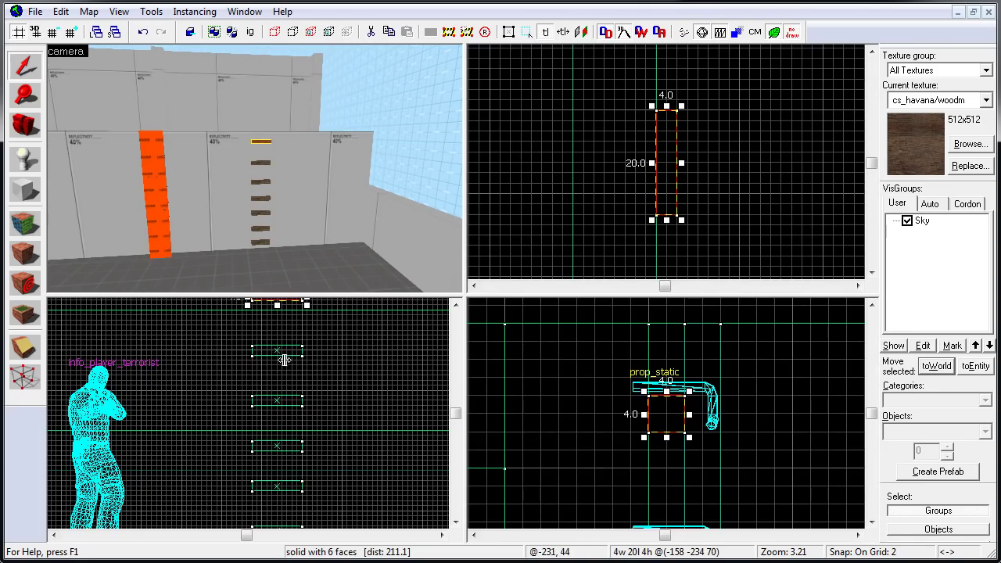
left_click_drag(292, 303, 292, 316)
- Select all seven wooden rungs and move them up about 4 units together in the front view
key("shift+z")
left_click(475, 279, "ctrl")
left_click(482, 316, "ctrl")
left_click(481, 351, "ctrl")
left_click(480, 389, "ctrl")
left_click(478, 380, "ctrl")
left_click(477, 411, "ctrl")
left_click(475, 438, "ctrl")
left_click(438, 442, "ctrl")
key("shift+z")
scroll(212, 477, "down", 1)
key("shift+z")
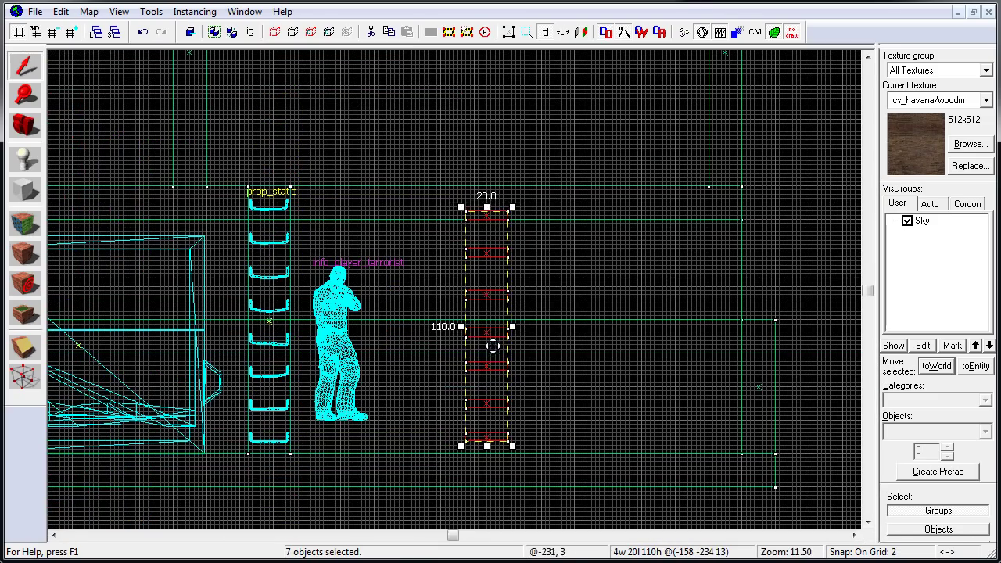
left_click_drag(492, 344, 492, 337)
key("shift+z")
key("shift+z")
- Select all seven wooden rungs in the camera view and tie them to a single entity
left_click(479, 237)
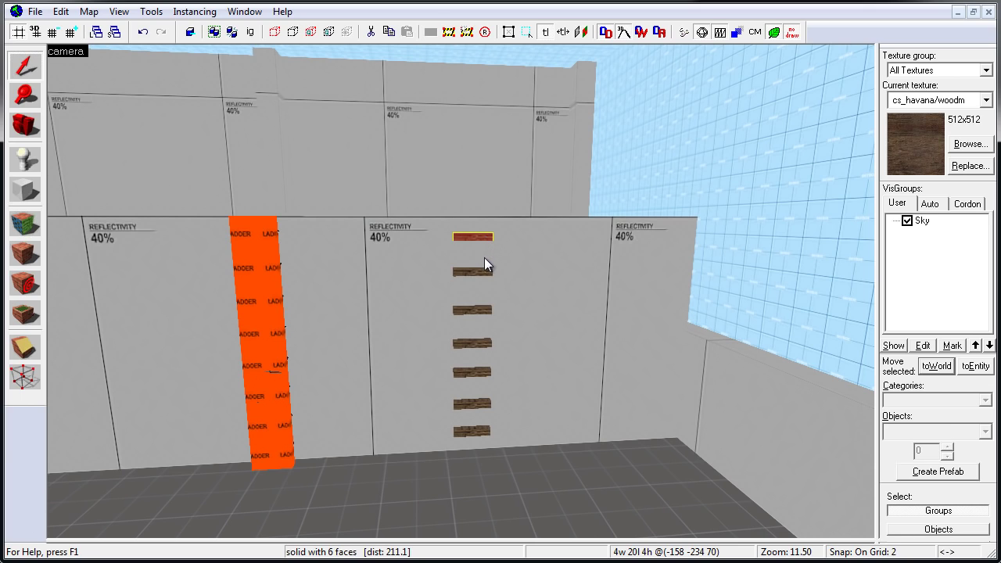
left_click(473, 272, "ctrl")
left_click(482, 344, "ctrl")
left_click(481, 373, "ctrl")
left_click(481, 403, "ctrl")
left_click(484, 434, "ctrl")
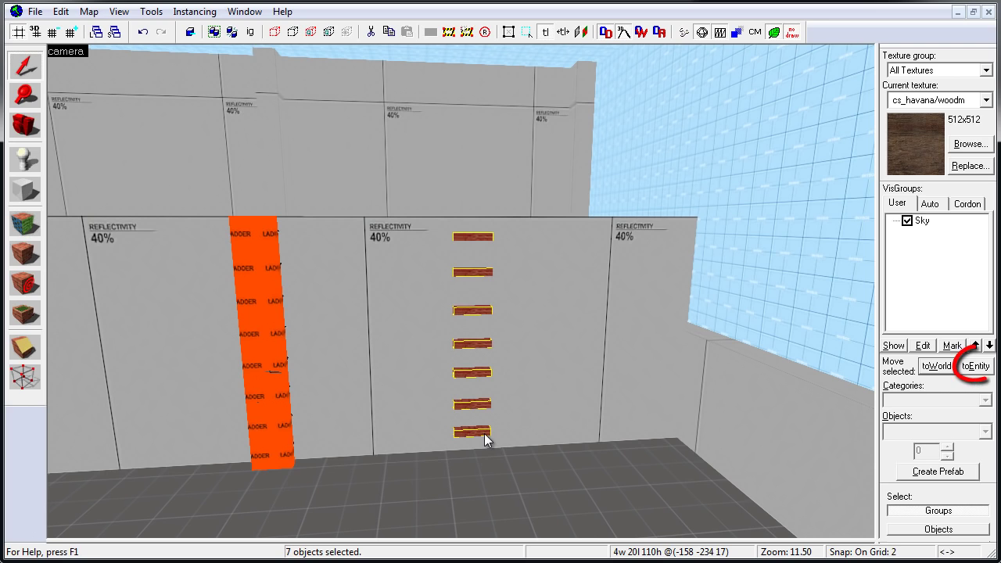
left_click(968, 370)
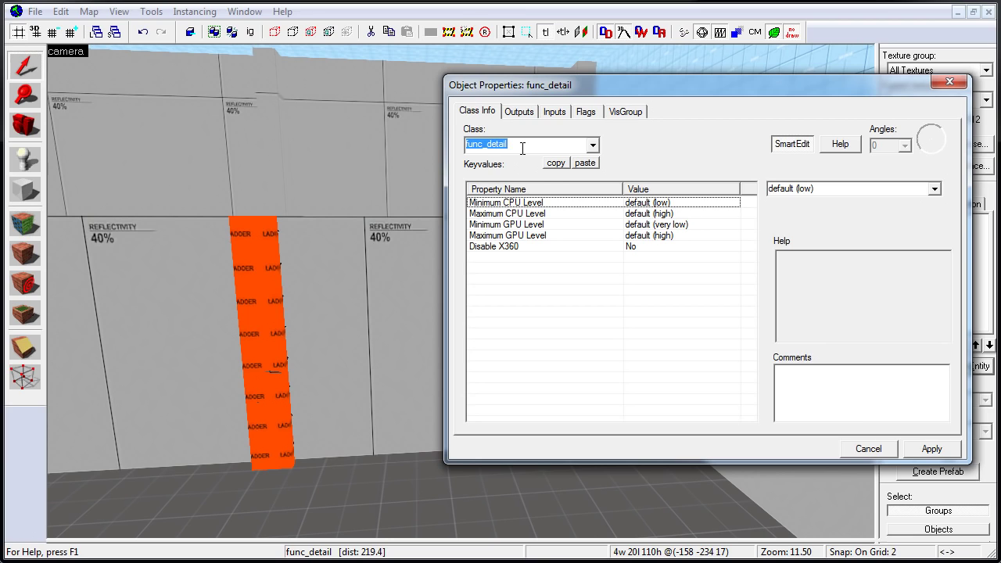
- Set the wooden rungs' entity class to func_brush and apply it
left_click(592, 145)
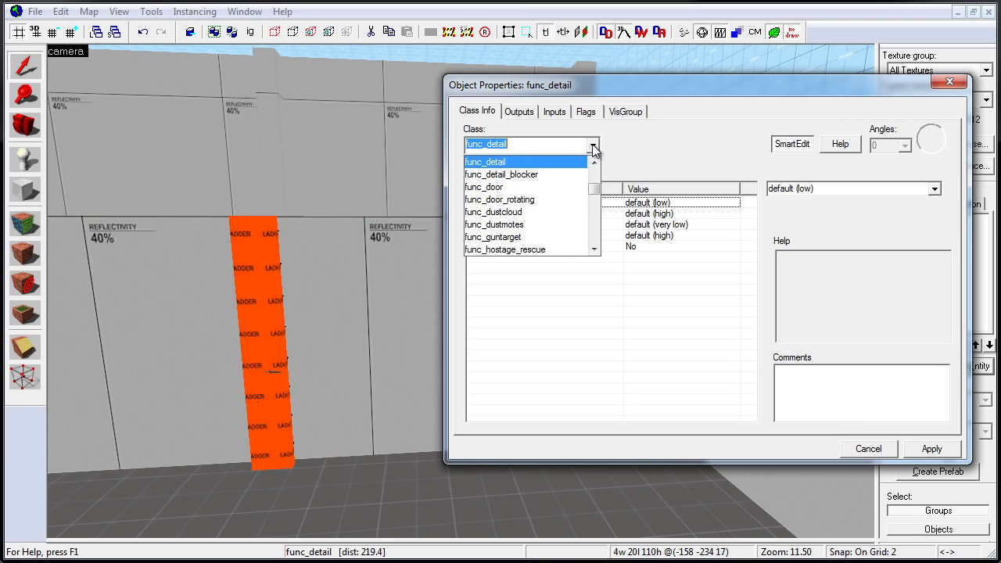
scroll(582, 160, "up", 1)
left_click(574, 162)
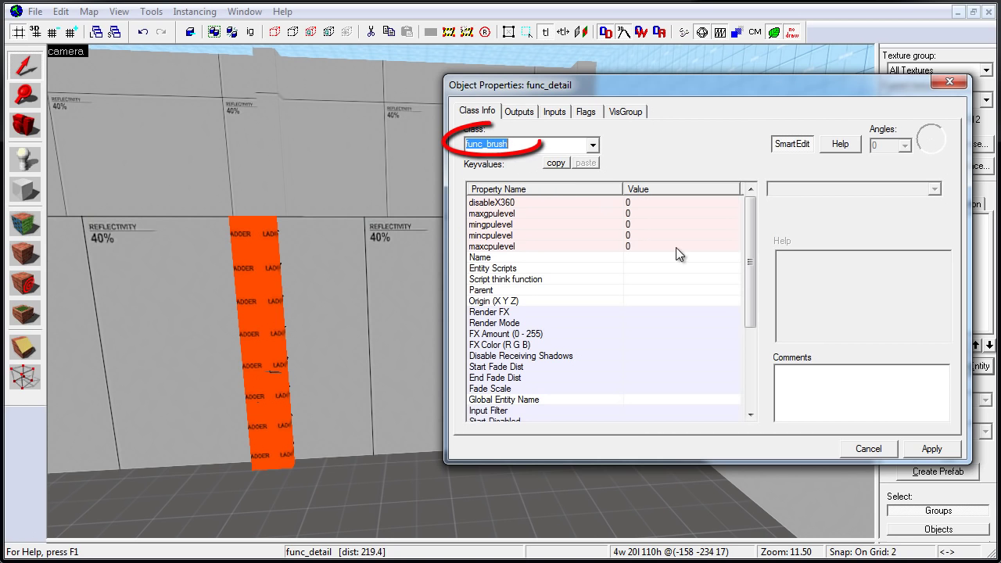
left_click(925, 451)
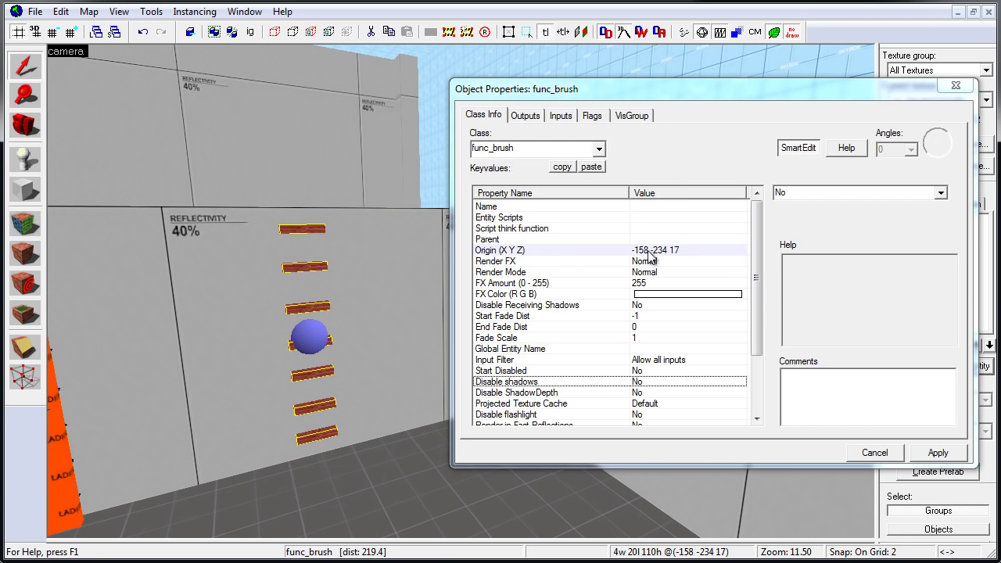
- Set the func_brush's Solidity property to Never Solid, apply it and close the properties
left_click_drag(756, 264, 755, 335)
left_click(491, 372)
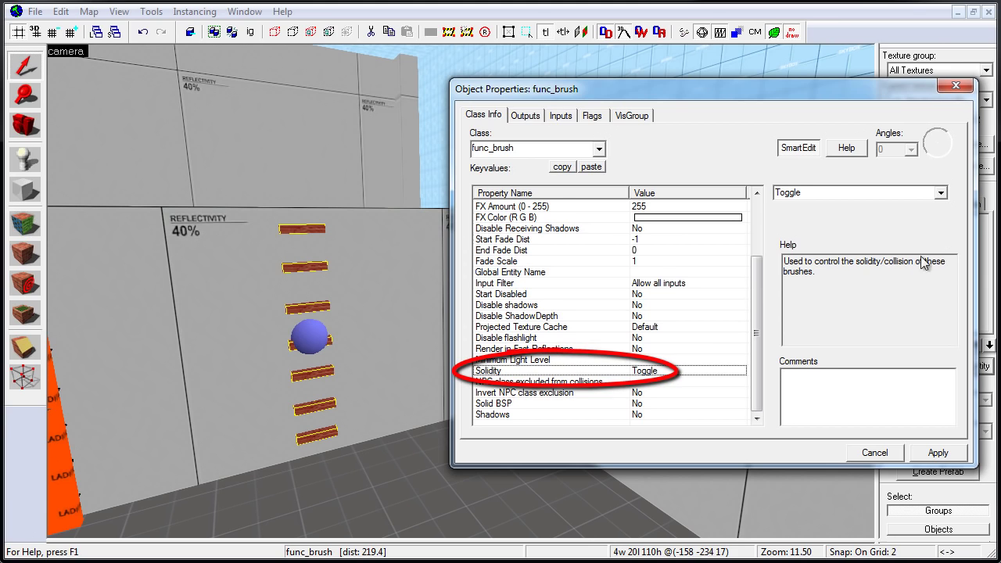
left_click(941, 195)
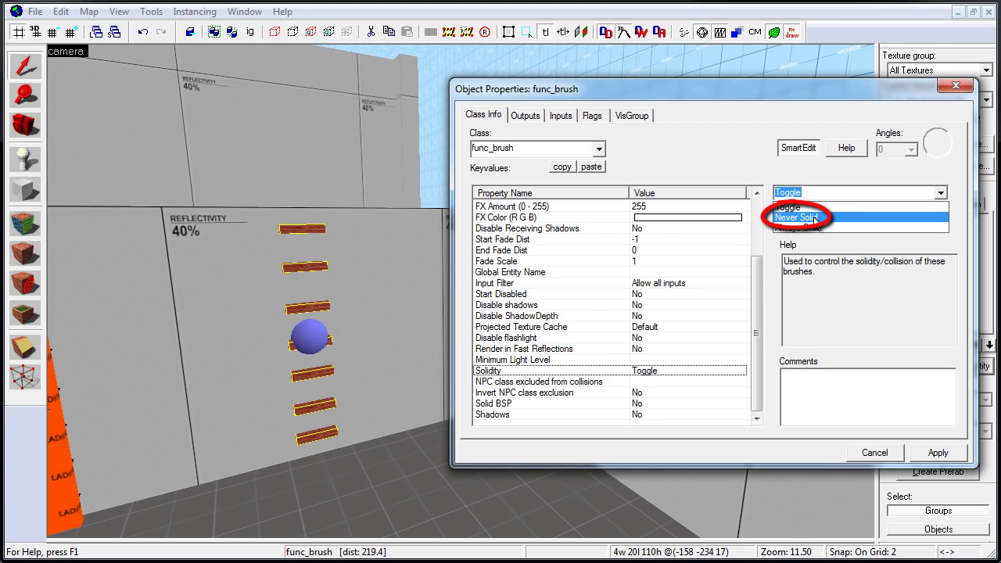
left_click(806, 217)
left_click(938, 453)
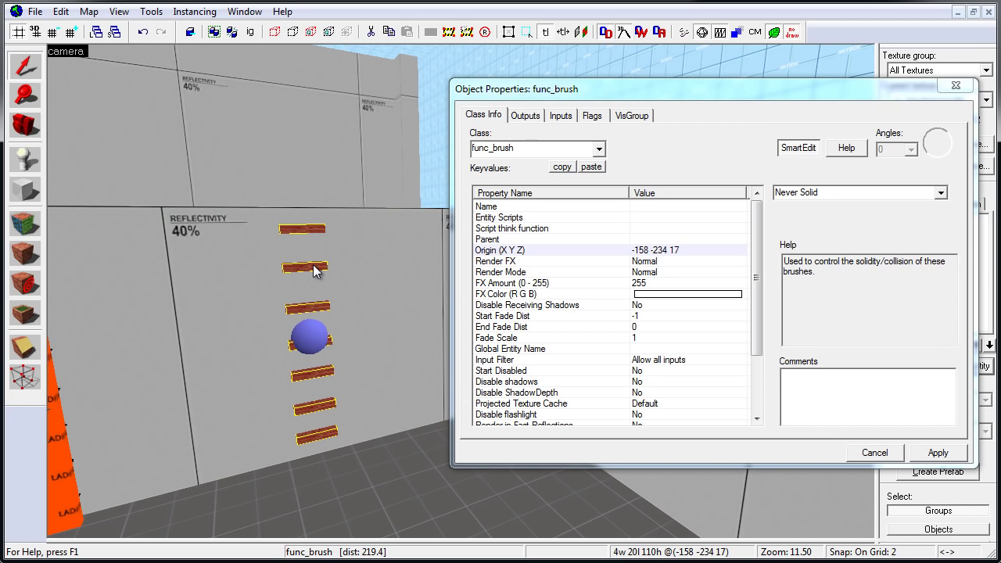
left_click(956, 85)
- Copy the invisible ladder brush onto the wooden rungs, against the wall at (-158, -234, 16)
left_click(67, 461)
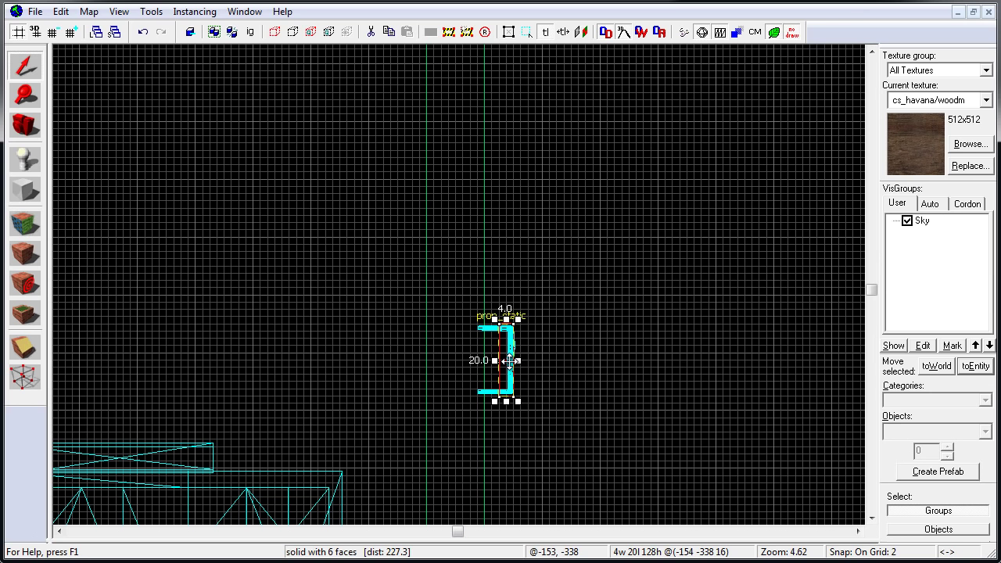
left_click_drag(510, 361, 517, 75)
middle_click_drag(521, 92, 512, 504)
mouse_move(500, 467)
left_mouse_down()
mouse_move(506, 368)
mouse_move(485, 377)
left_mouse_up()
scroll(485, 376, "up", 6)
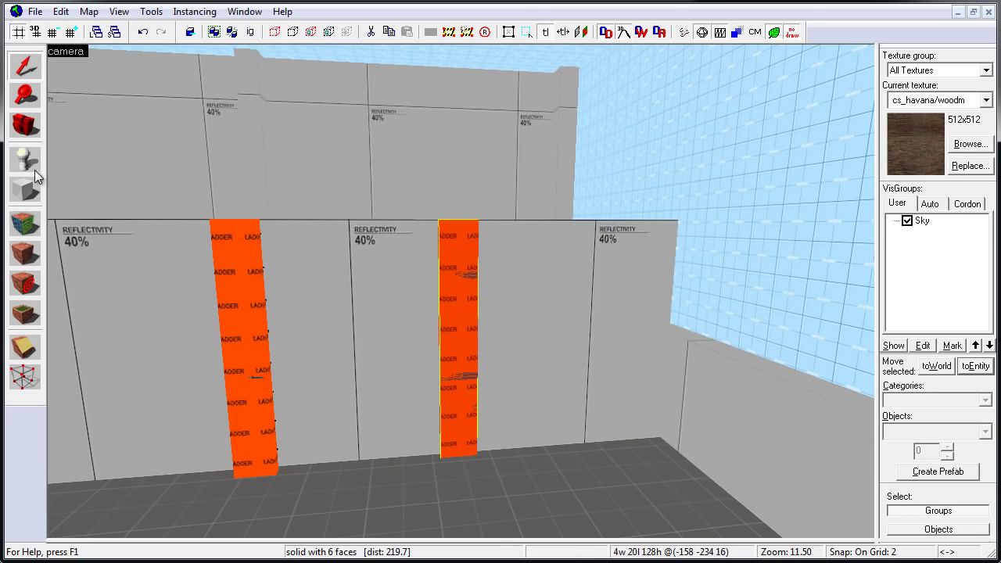
- Start a block brush and choose dev/dev_measureladder01 as the current texture, filtering the textures by "ladder"
left_click(29, 188)
left_click(970, 144)
type("ladder")
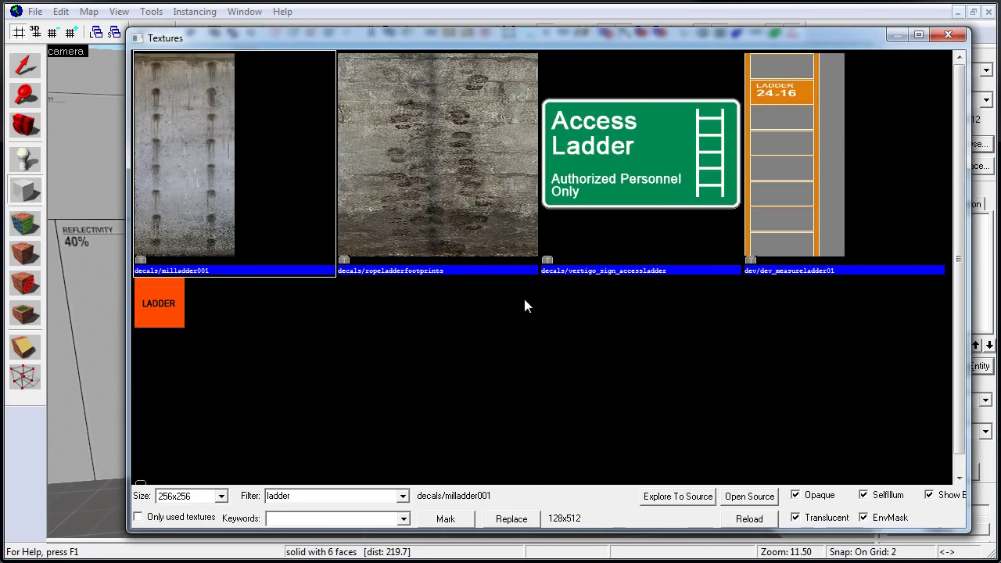
double_click(801, 156)
key("shift+z")
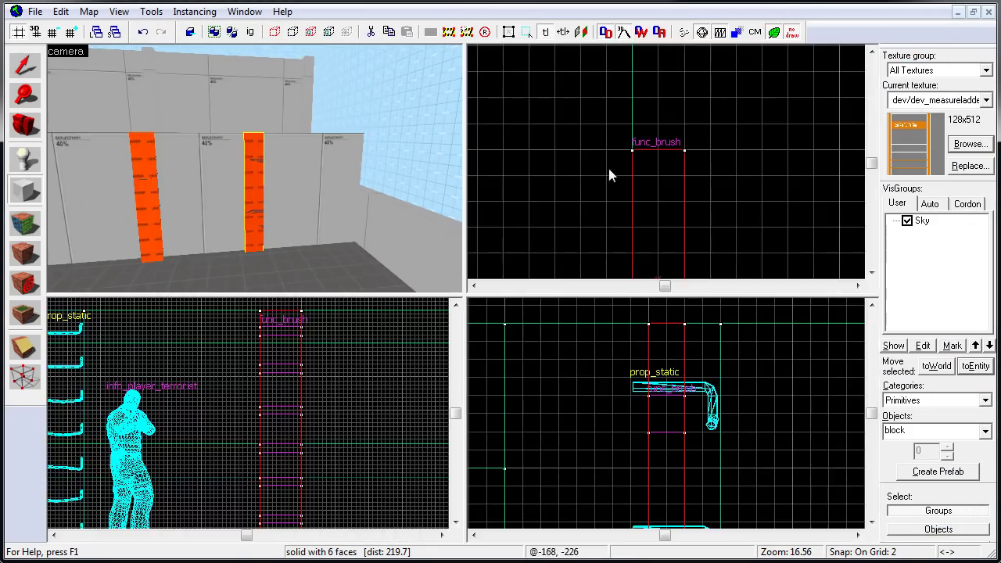
- Create a block brush 4 units wide, 24 long and 128 high against the wall at (-158, -154, 16)
key("shift+z")
middle_click_drag(561, 473, 561, 480)
left_click_drag(524, 205, 540, 276)
key("shift+z")
key("shift+z")
middle_click_drag(563, 439, 590, 39)
middle_click_drag(519, 524, 518, 62)
middle_click_drag(536, 469, 536, 337)
key("shift+z")
key("shift+z")
scroll(461, 291, "up", 3)
key("Tab")
left_click_drag(532, 272, 537, 294)
key("shift+z")
key("shift+z")
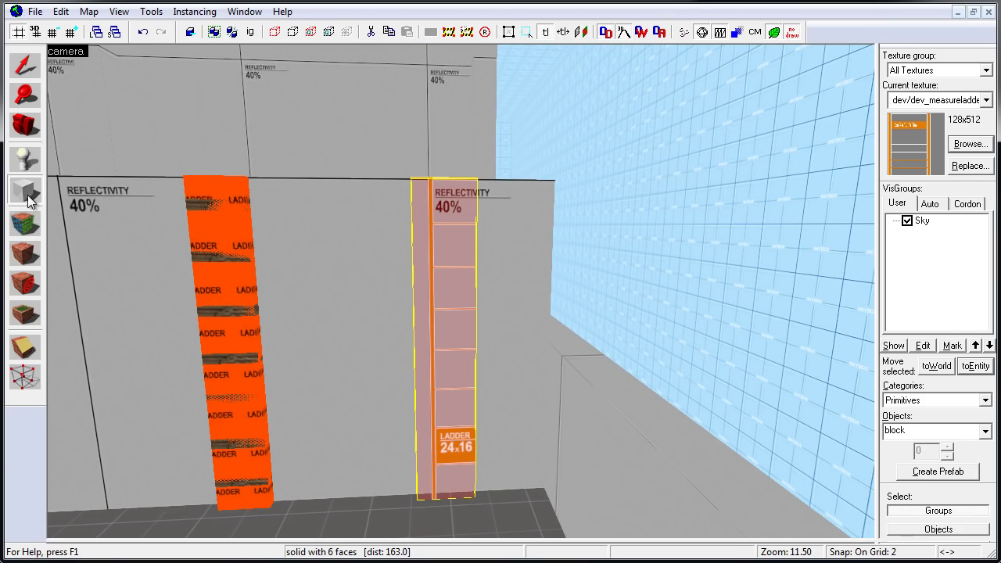
- Justify the dev/dev_measureladder01 texture to the top and left of the new brush's front face
left_click(23, 223)
left_click(453, 280)
key("z")
key("w")
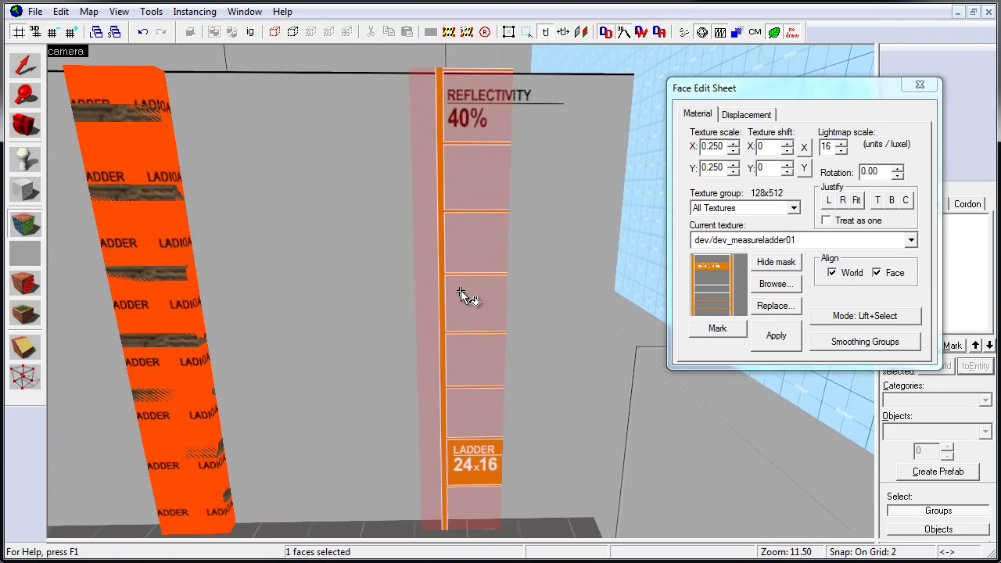
key("z")
left_click(874, 201)
left_click(825, 201)
key("z")
key("w")
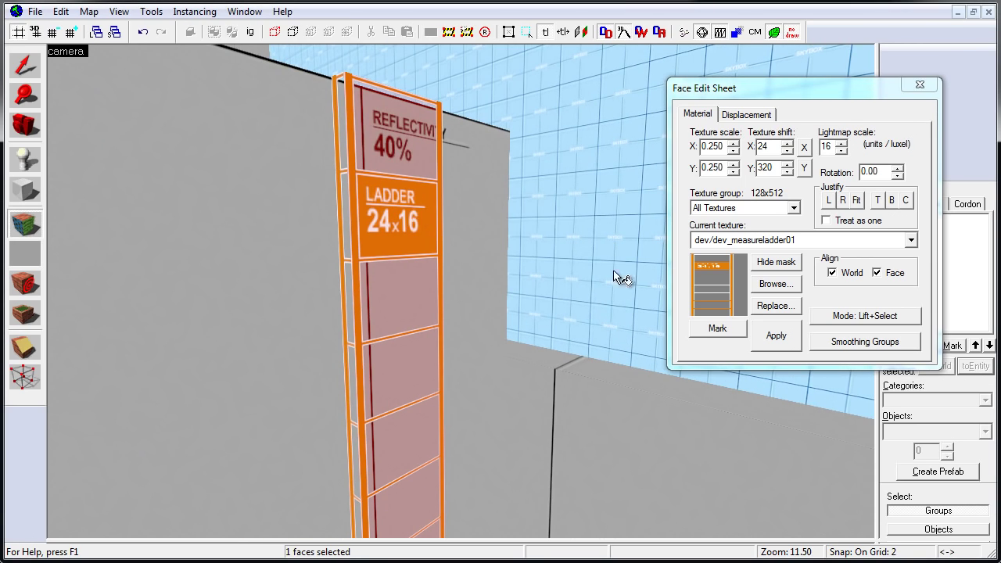
- Find dev/dev_measuregeneric01 with the "dev" filter and apply it to the ladder brush's side
left_click(776, 283)
type("dev")
scroll(865, 397, "up", 5)
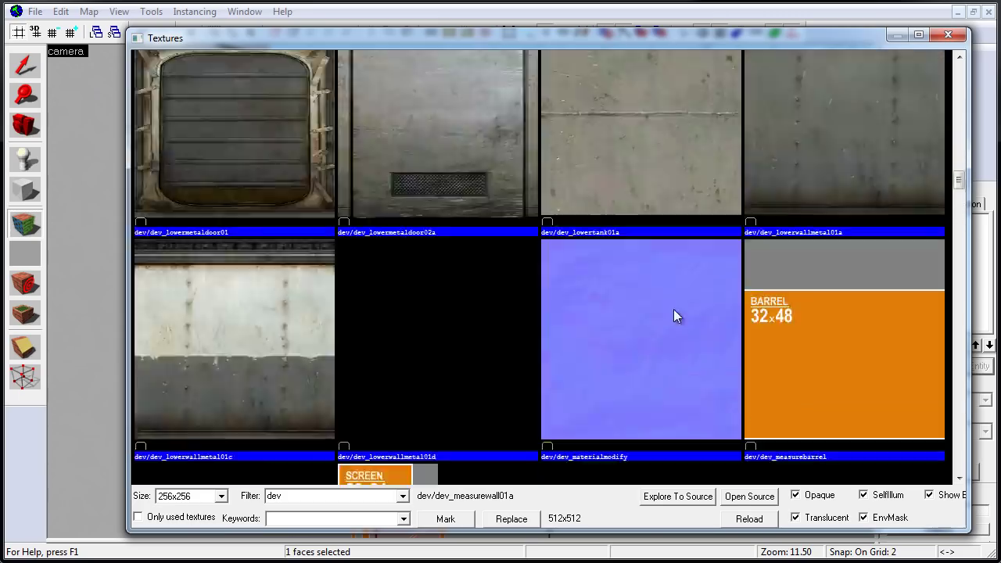
scroll(673, 309, "down", 3)
double_click(227, 228)
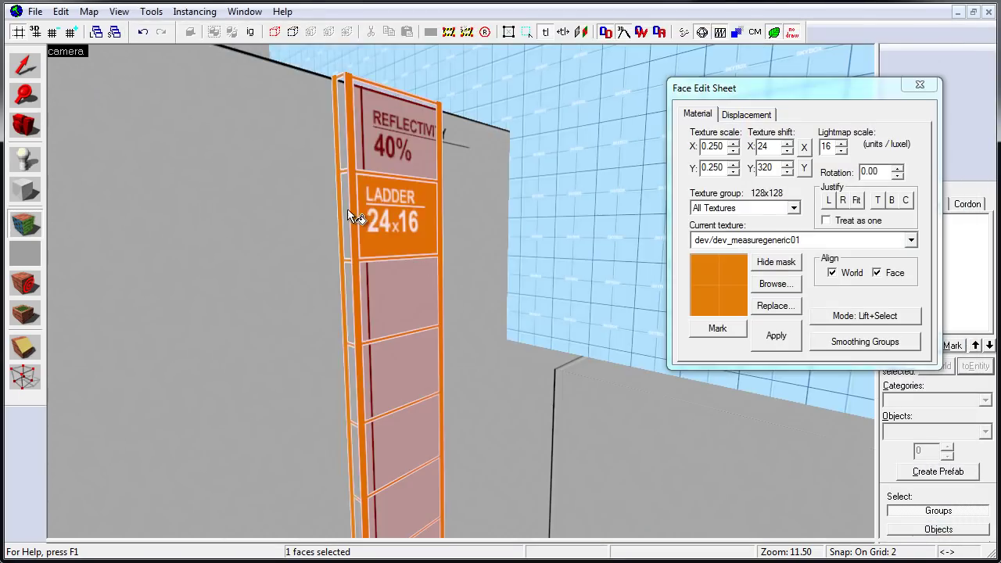
key("z")
key("d")
left_click(461, 290)
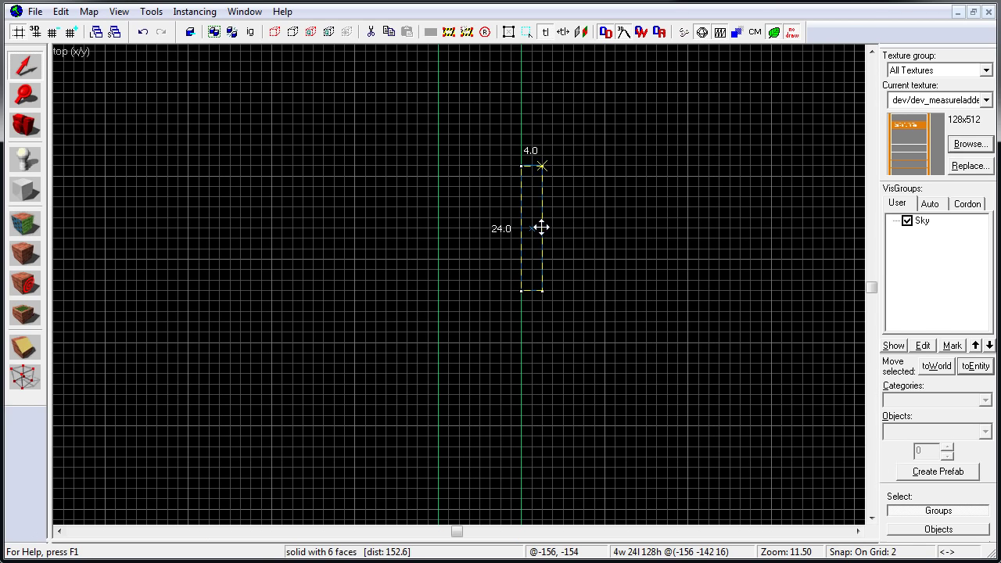
- Copy the ladder brush to (-156, -154, 16), 2 units out from the original
scroll(545, 224, "up", 4)
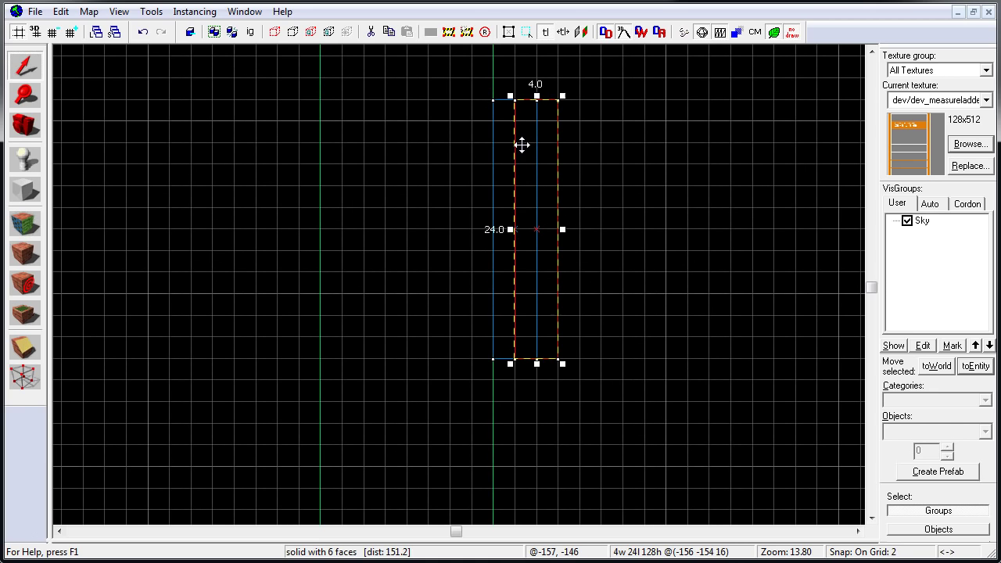
key("shift+z")
key("shift+z")
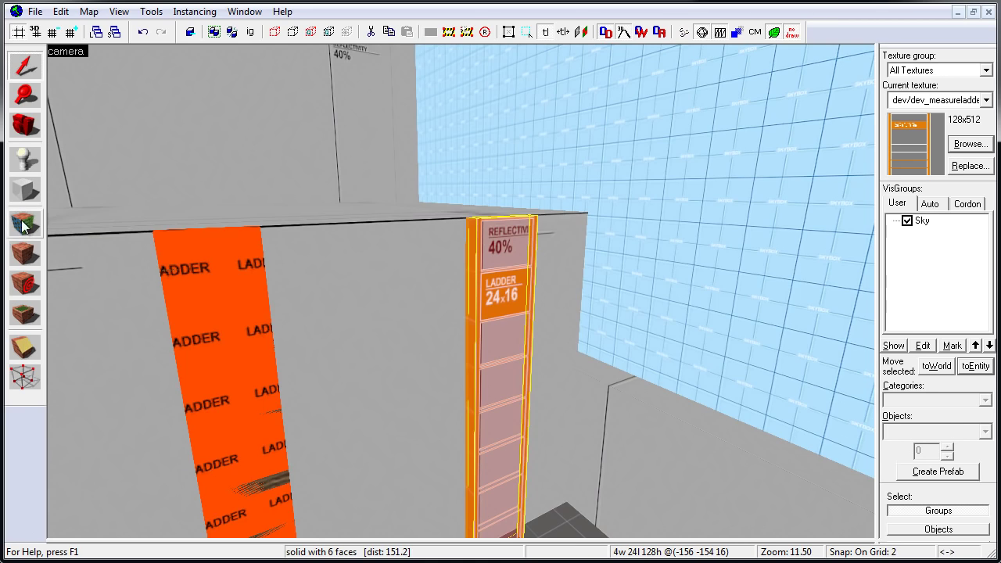
- Texture the copied brush with tools/toolsinvisibleladder, filtering the textures by "ladder", and close the Face Edit Sheet
left_click(21, 226)
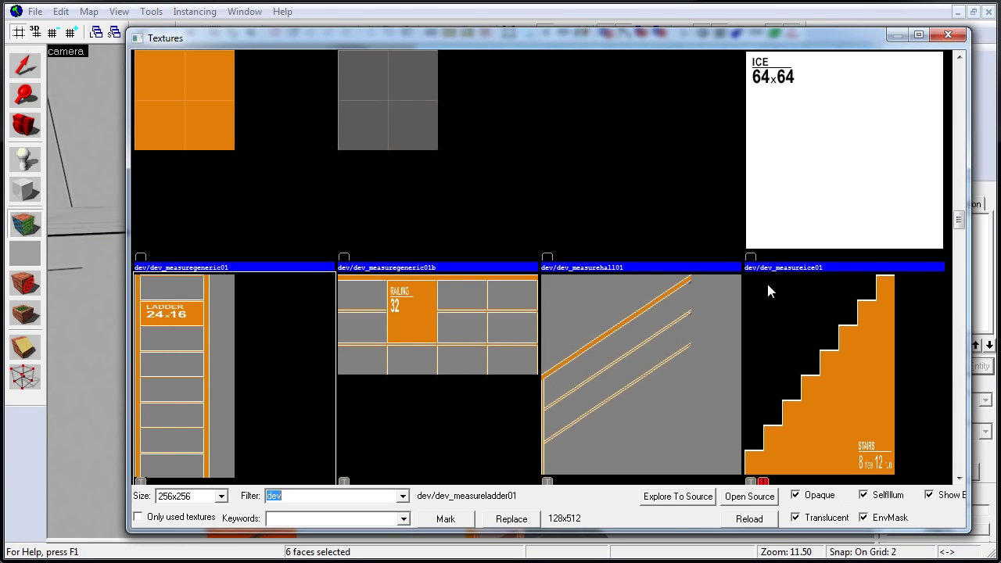
type("ladder")
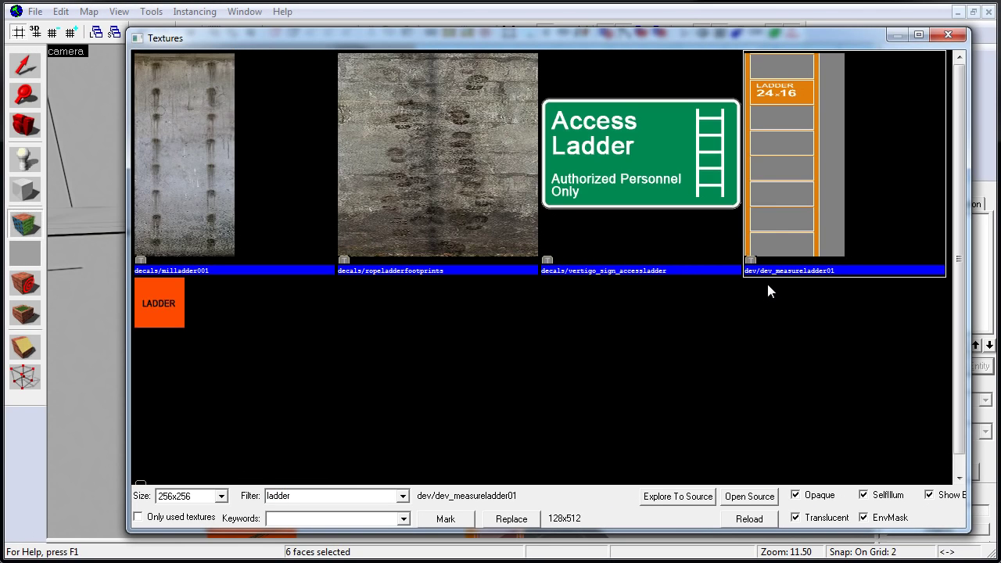
double_click(174, 317)
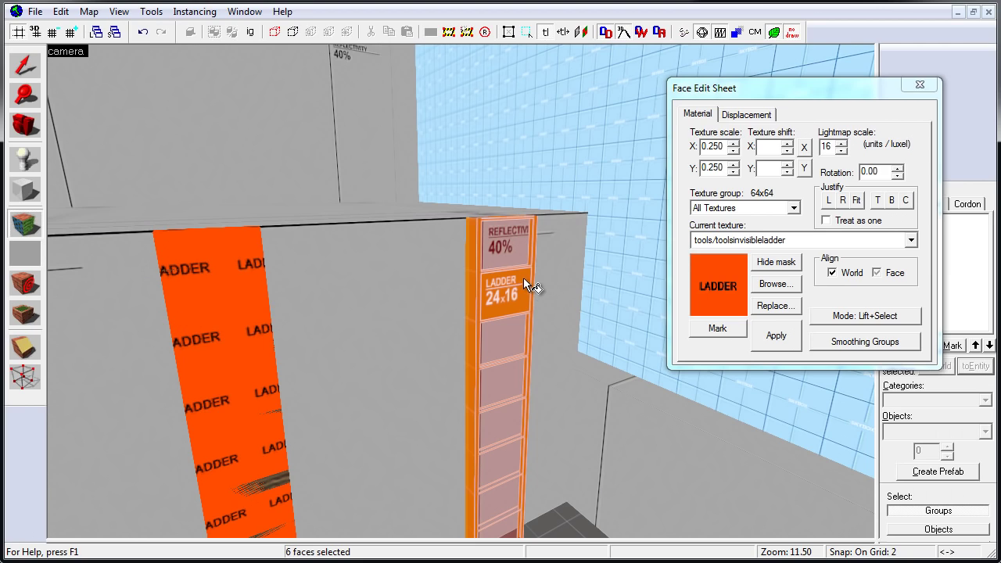
right_click(519, 272)
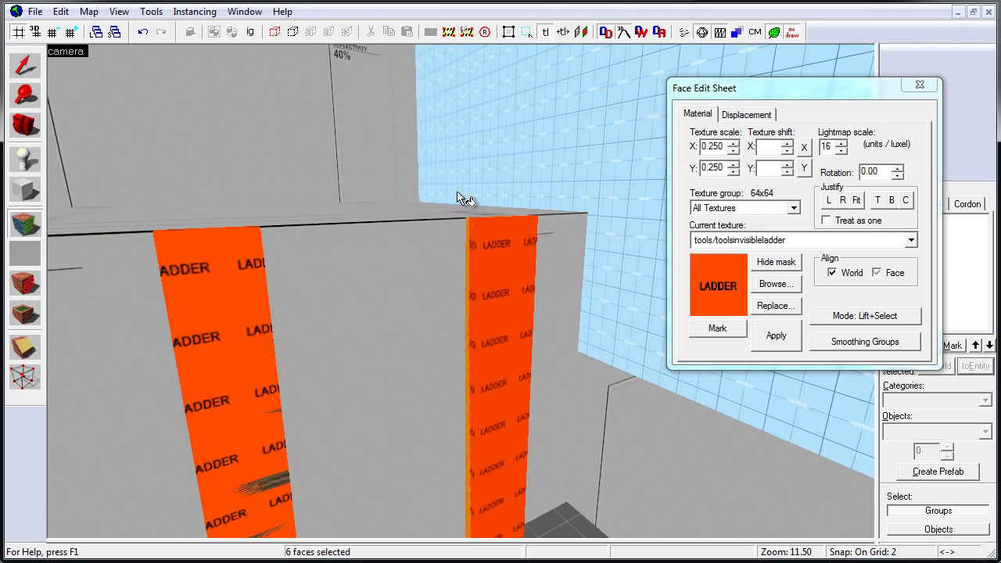
left_click(929, 86)
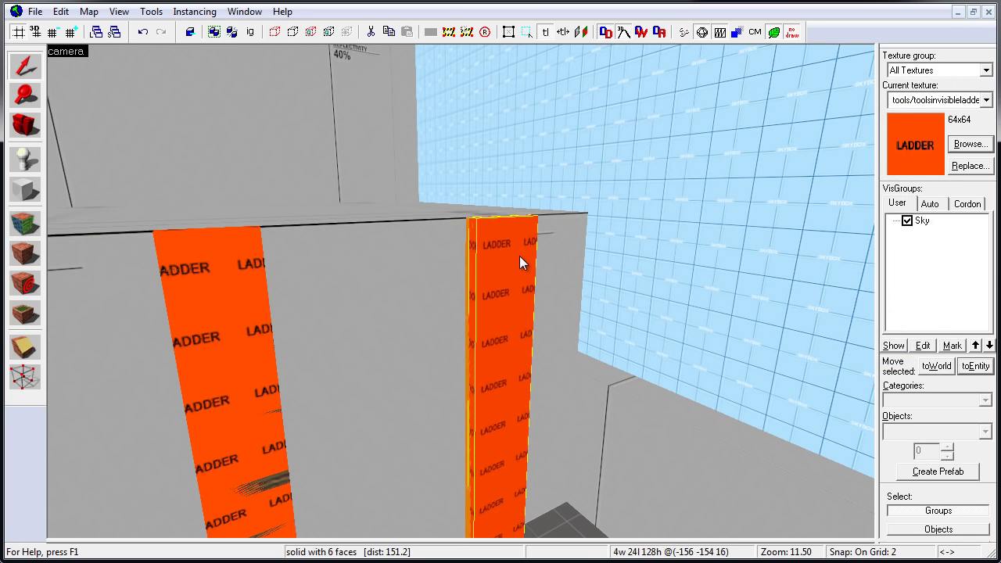
- Examine from above how the invisible ladder brush overlaps the visible one, selecting each brush in turn
key("Escape")
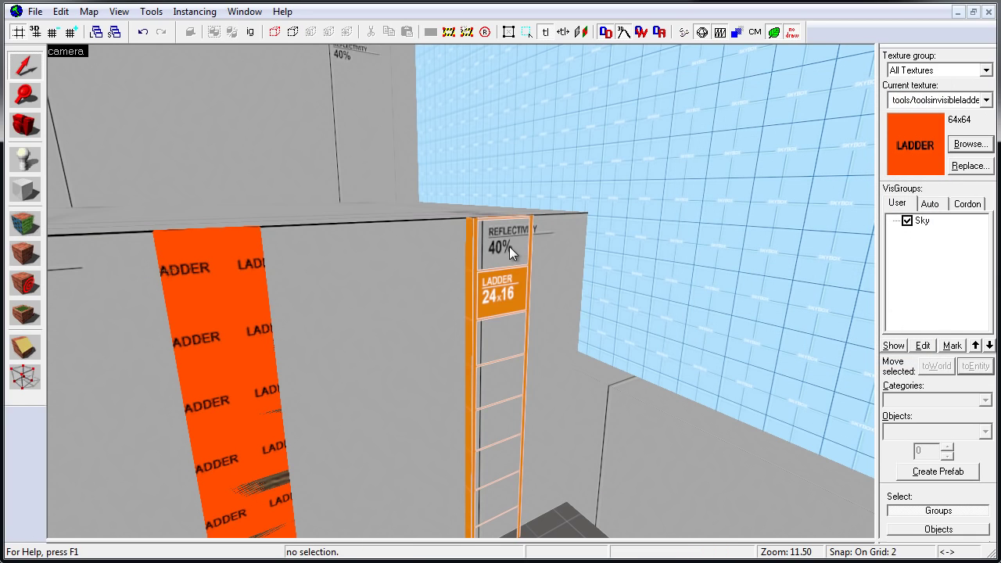
left_click(520, 319)
key("z")
key("w")
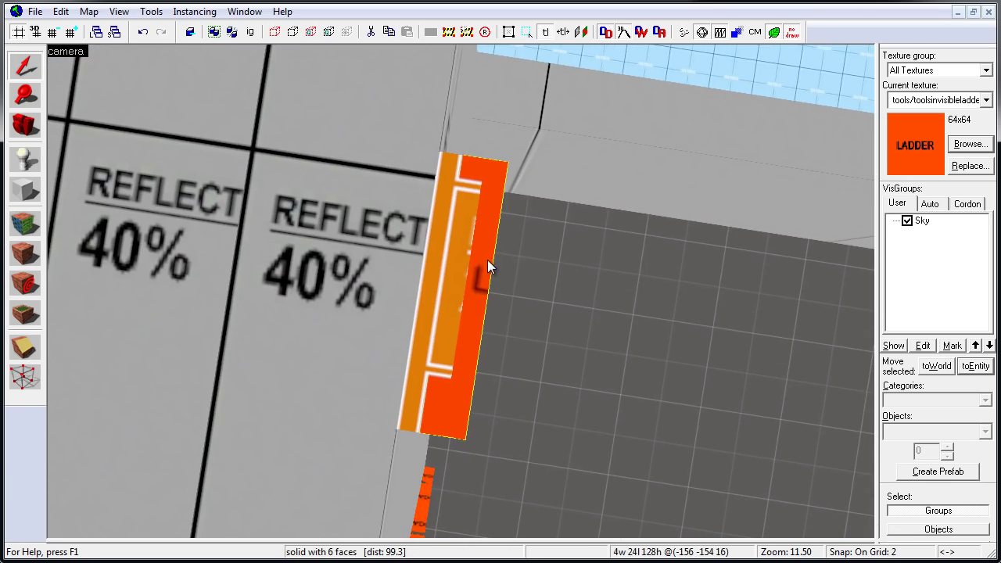
left_click(444, 250)
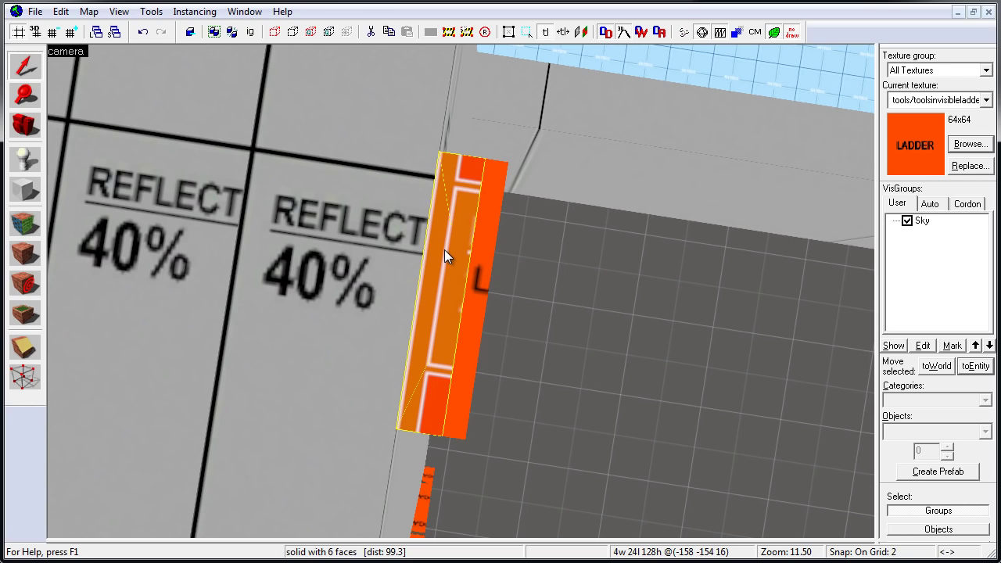
left_click(488, 258)
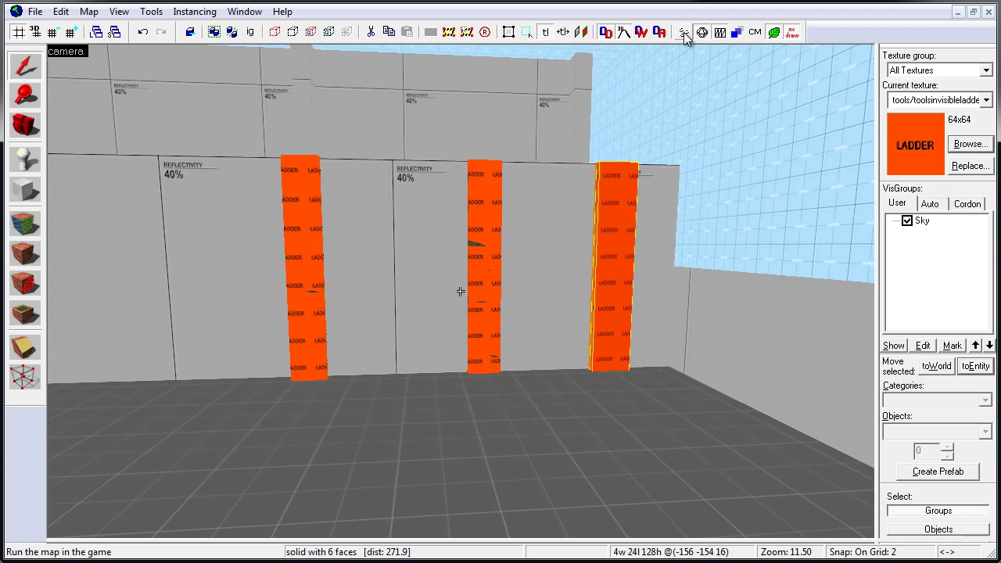
- Compile and run the map in the game to test the three ladders
left_click(684, 37)
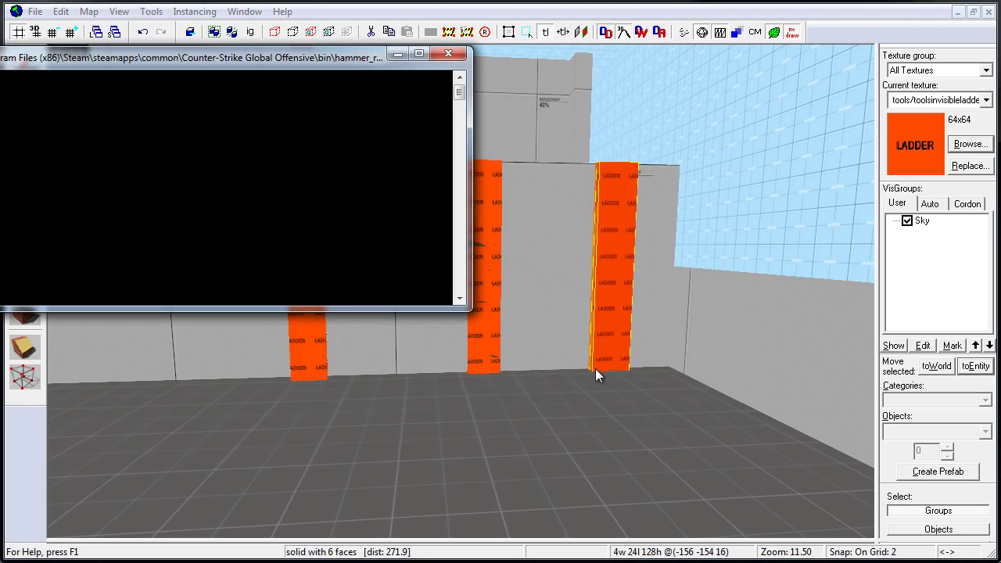